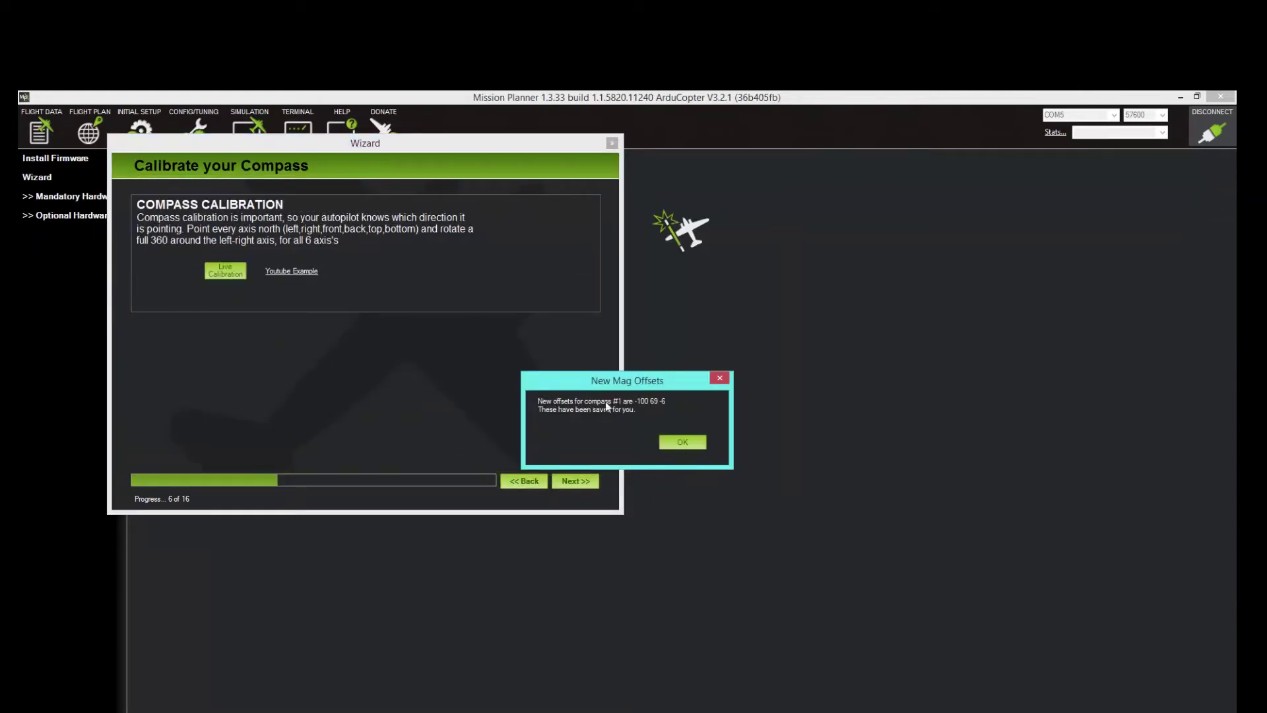
Step: Accept the new compass offsets and configure the battery monitor for APM2.5 - 3DR Power Module with the 3DR Power Module sensor
{"action": "left_click", "coordinate": [679, 441]}
{"action": "left_click", "coordinate": [576, 480]}
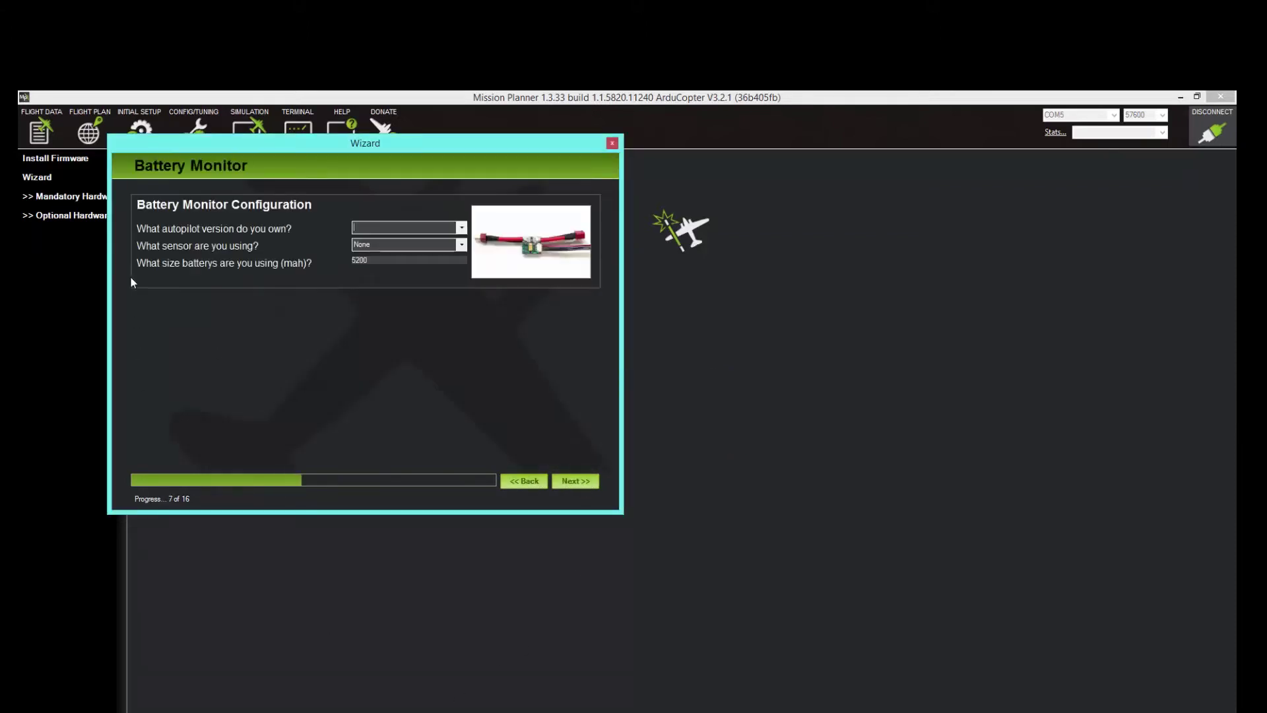
{"action": "left_click", "coordinate": [461, 227]}
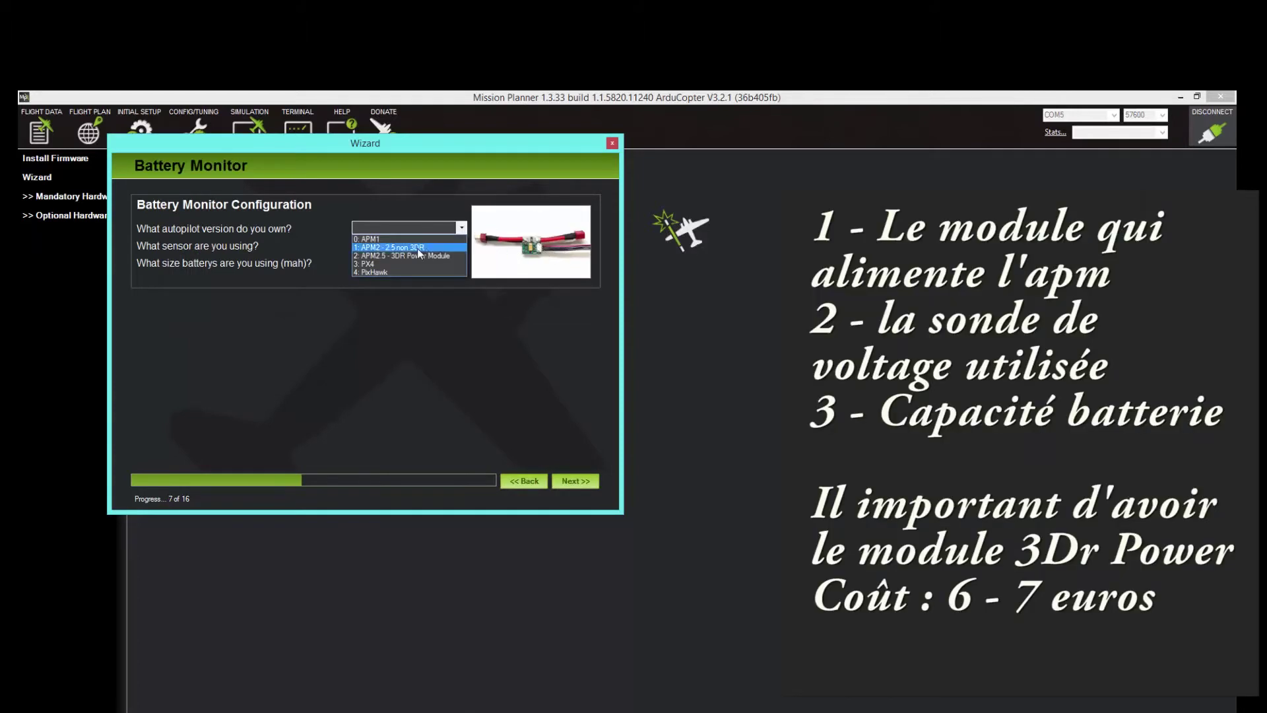
{"action": "left_click", "coordinate": [389, 255]}
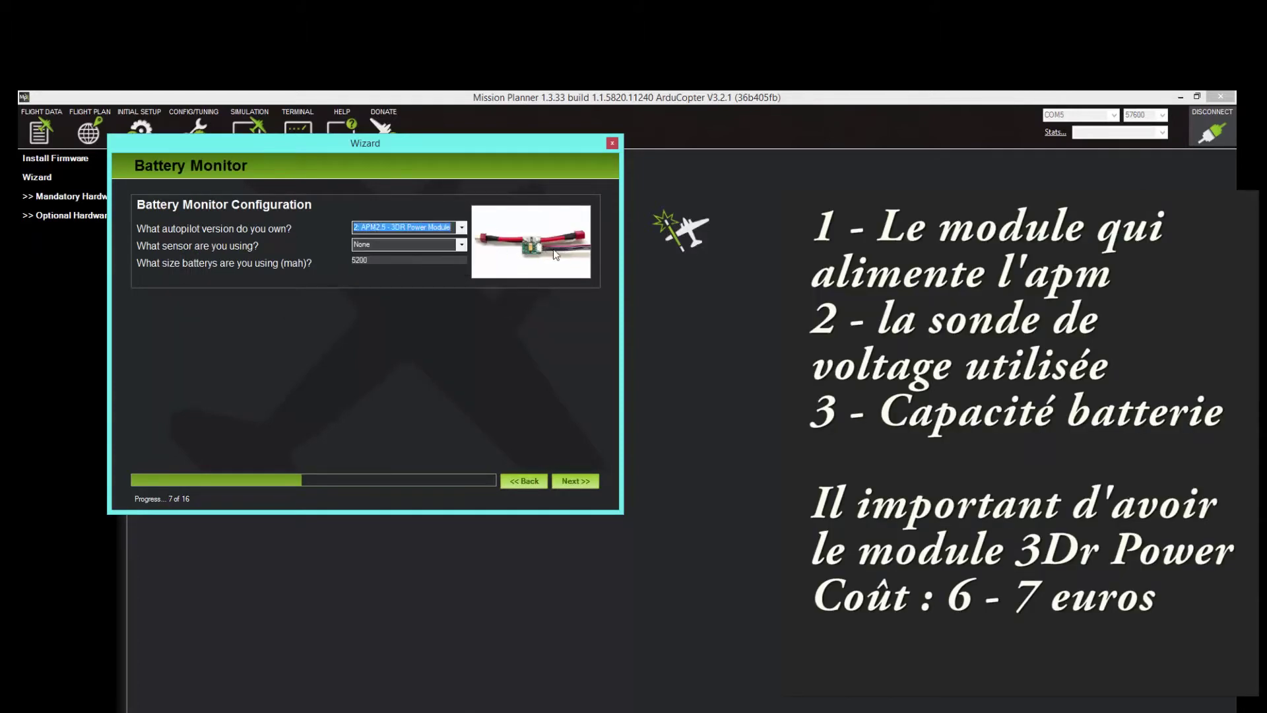
{"action": "left_click", "coordinate": [462, 244]}
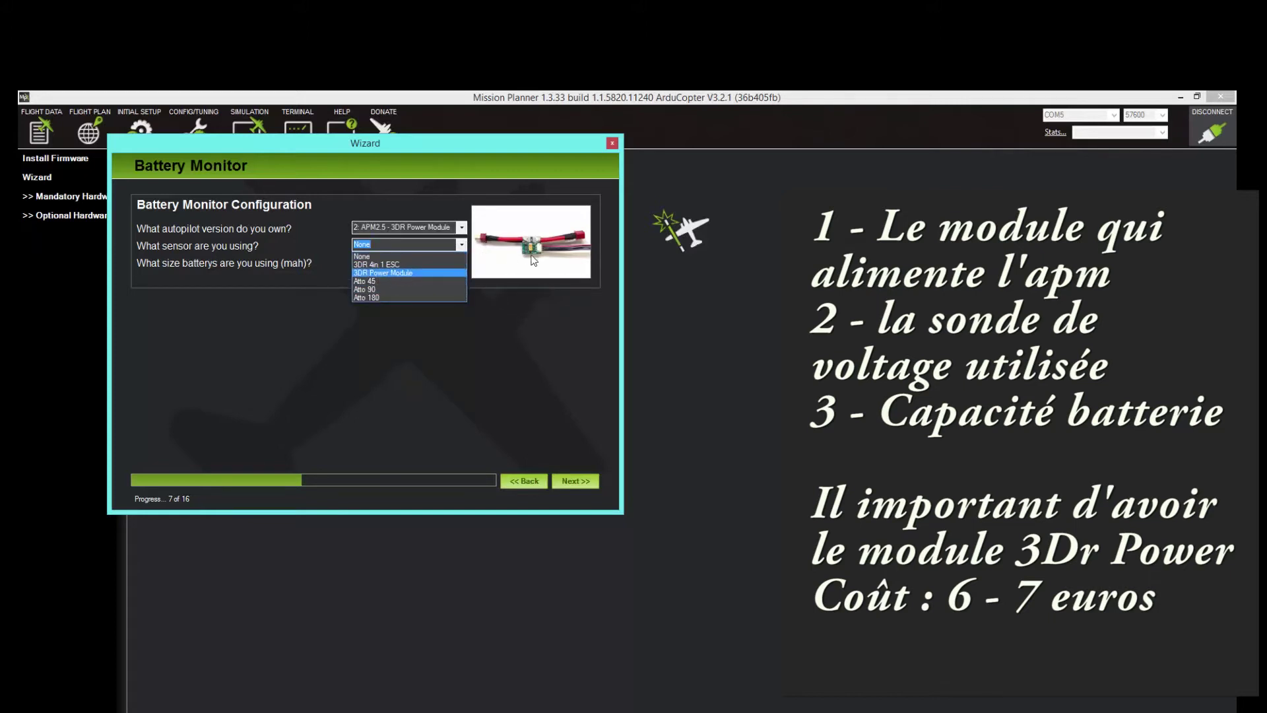
{"action": "left_click", "coordinate": [388, 277]}
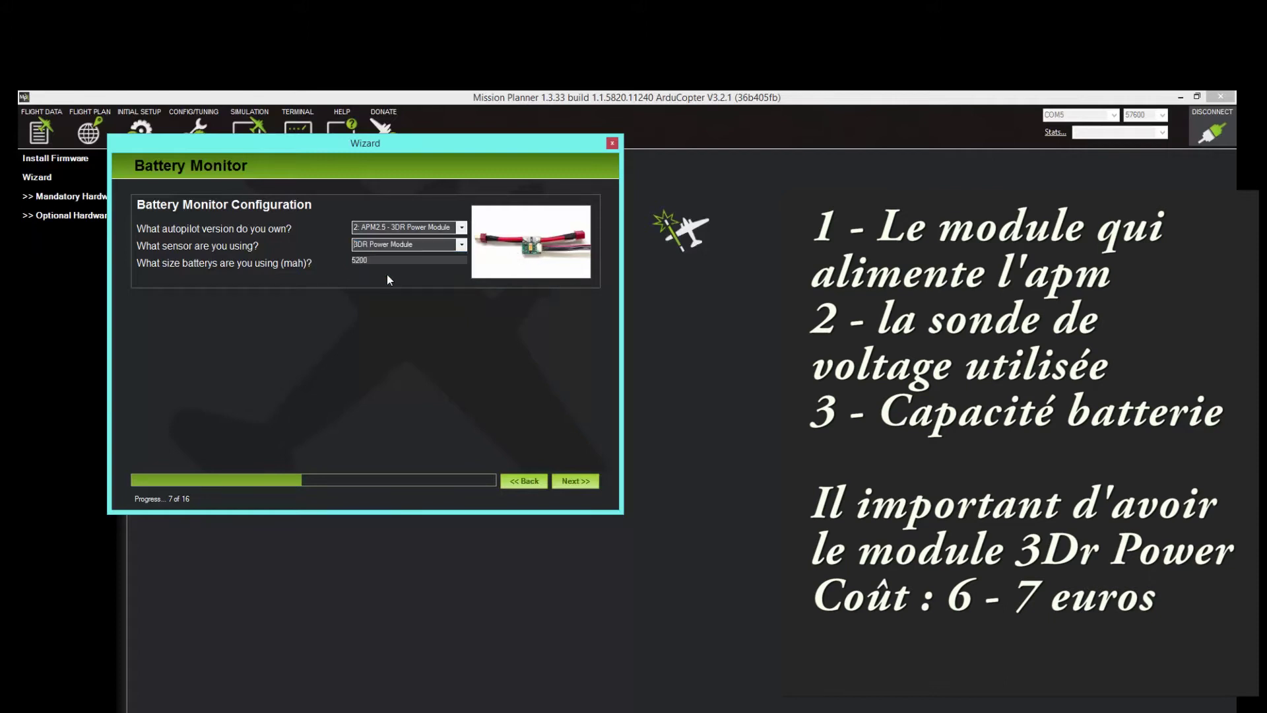
{"action": "key", "text": "Tab"}
{"action": "left_click", "coordinate": [577, 486]}
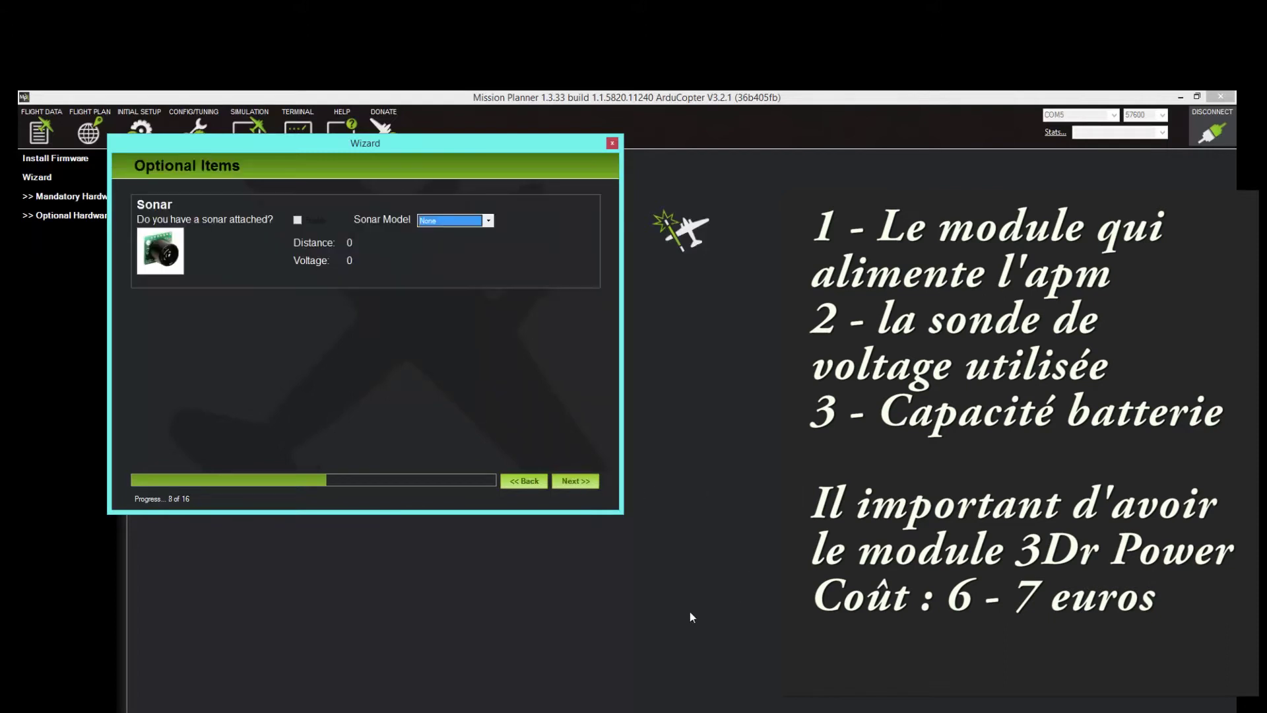
Step: Leave the sonar model at None and continue through the optional items to the radio calibration
{"action": "left_click", "coordinate": [492, 221]}
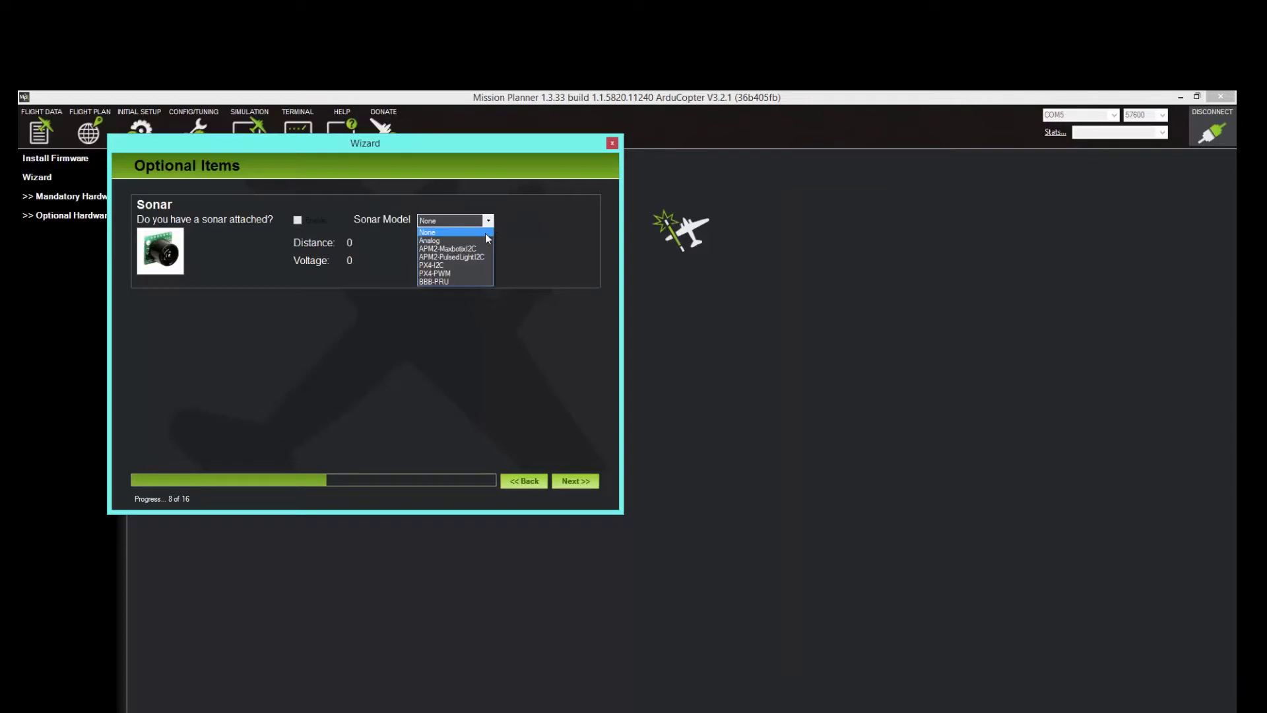
{"action": "left_click", "coordinate": [436, 238]}
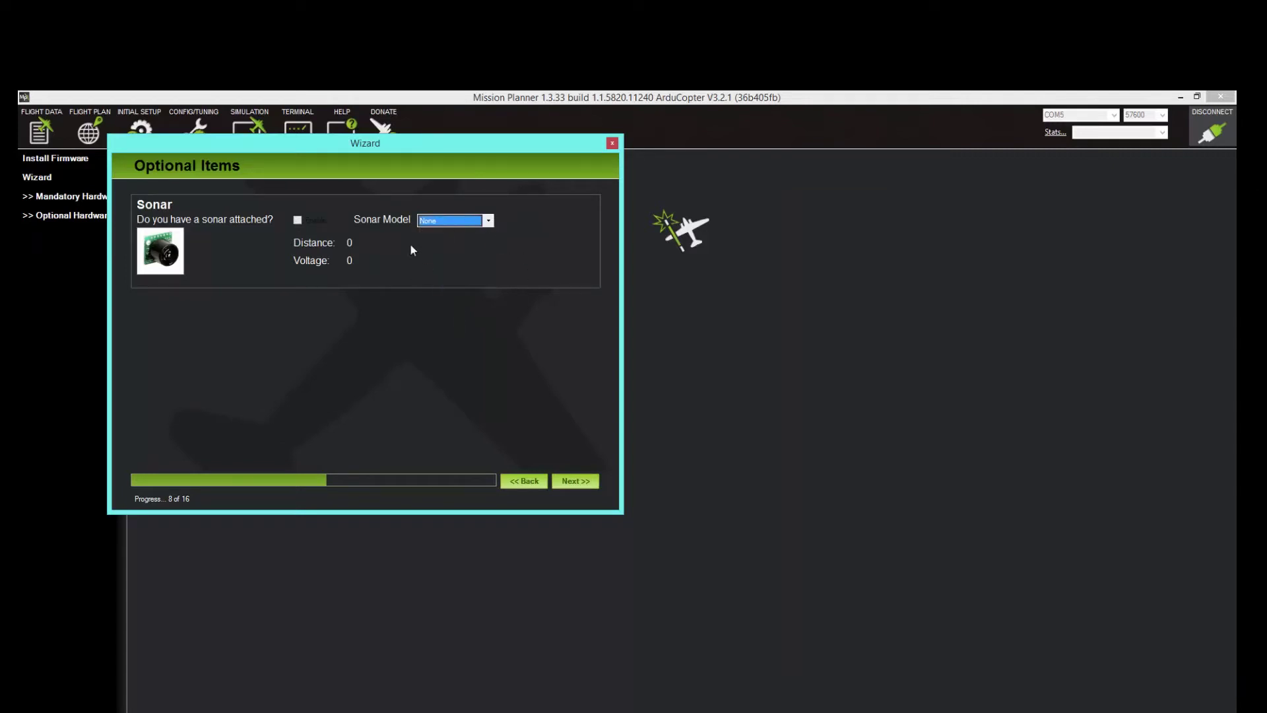
{"action": "left_click", "coordinate": [590, 486]}
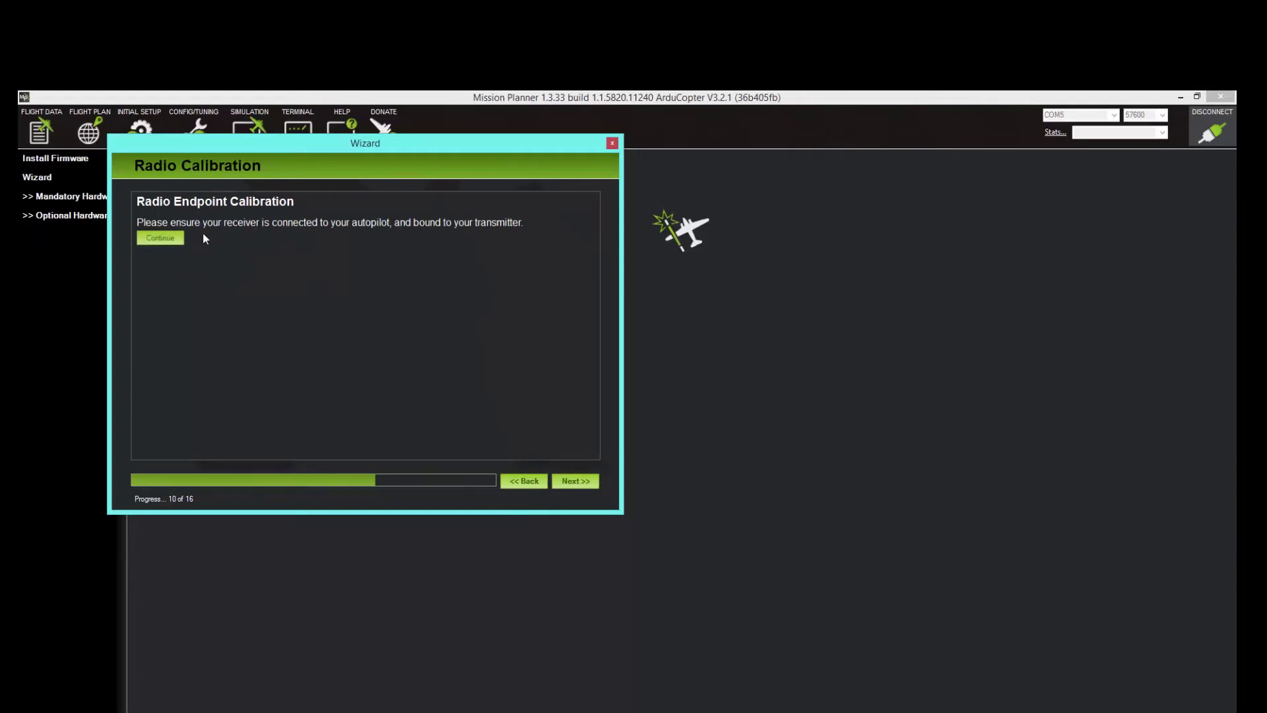
Step: Calibrate the radio endpoints by moving all sticks and switches to their extremes, re-centring them with throttle down, and saving the result
{"action": "left_click", "coordinate": [158, 238]}
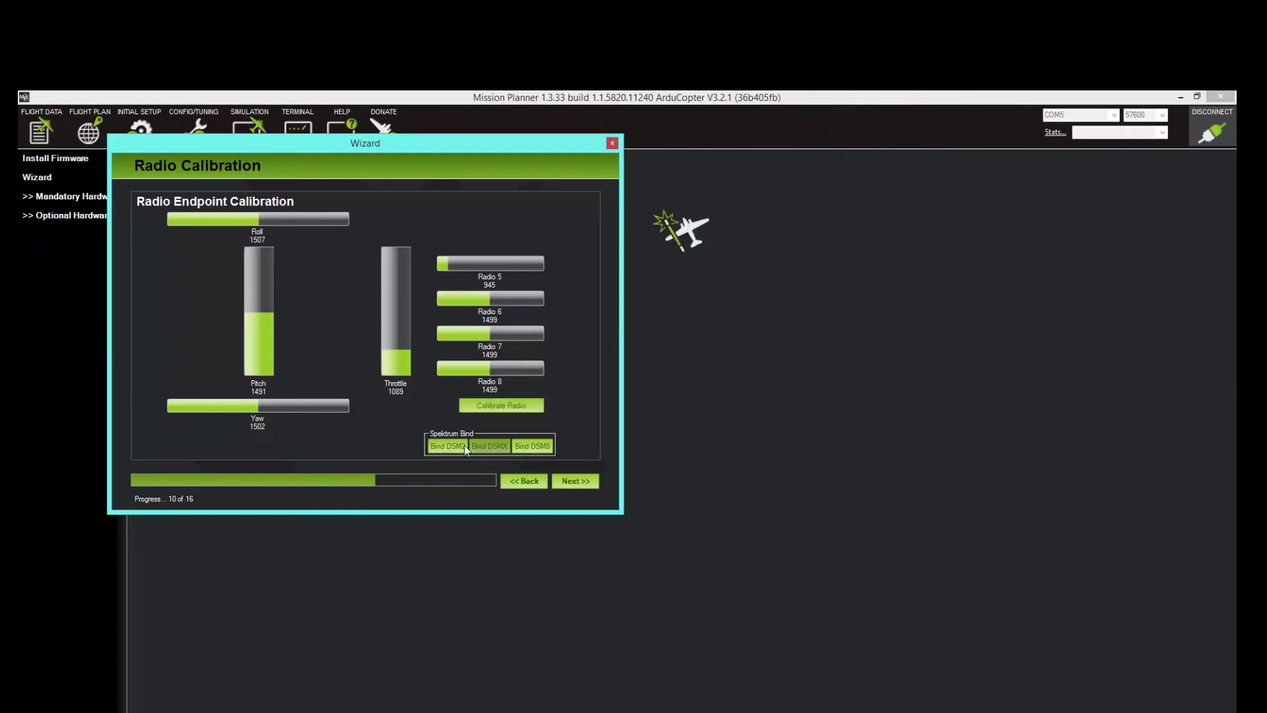
{"action": "left_click", "coordinate": [506, 404]}
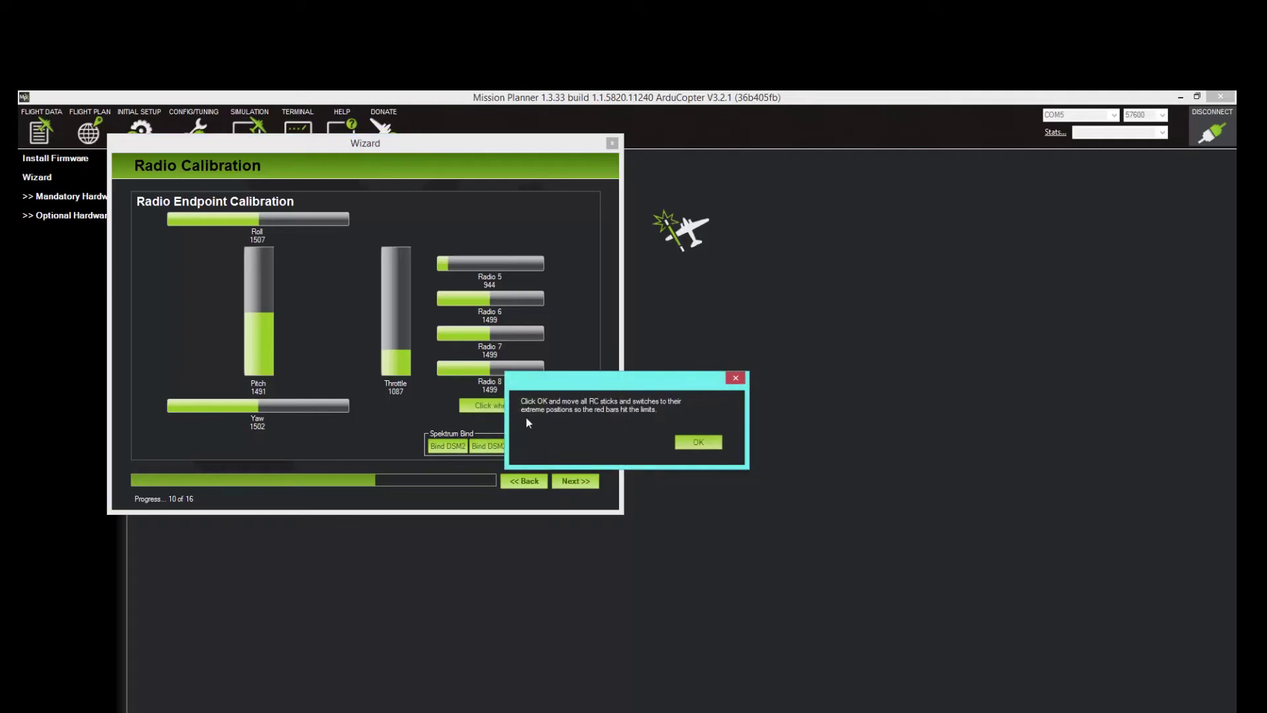
{"action": "left_click", "coordinate": [713, 441]}
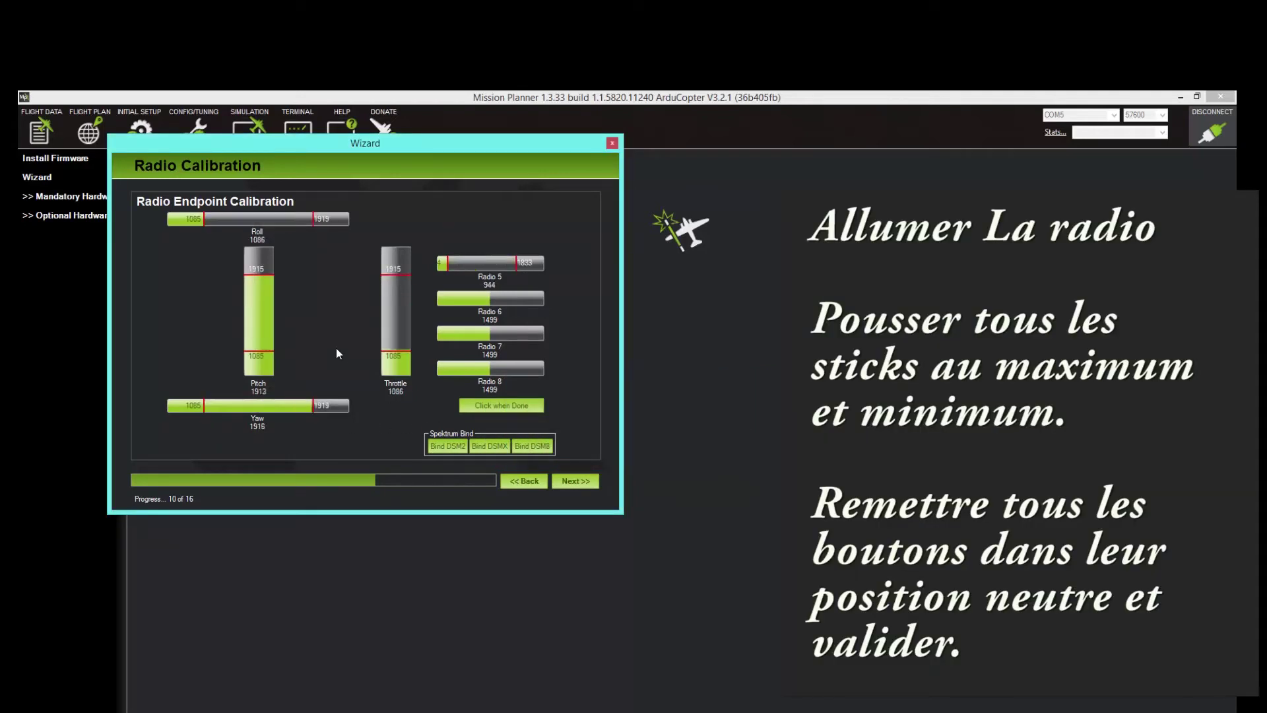
{"action": "left_click", "coordinate": [501, 405]}
{"action": "left_click", "coordinate": [498, 402]}
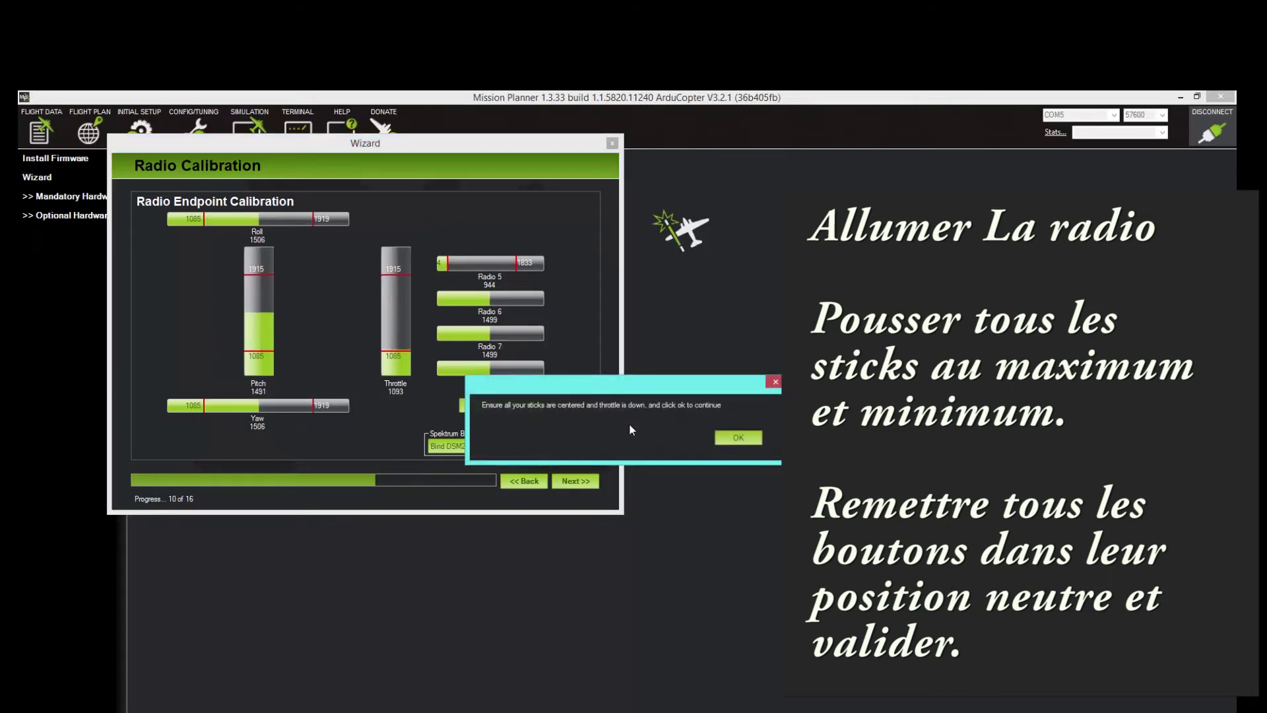
{"action": "left_click", "coordinate": [734, 430]}
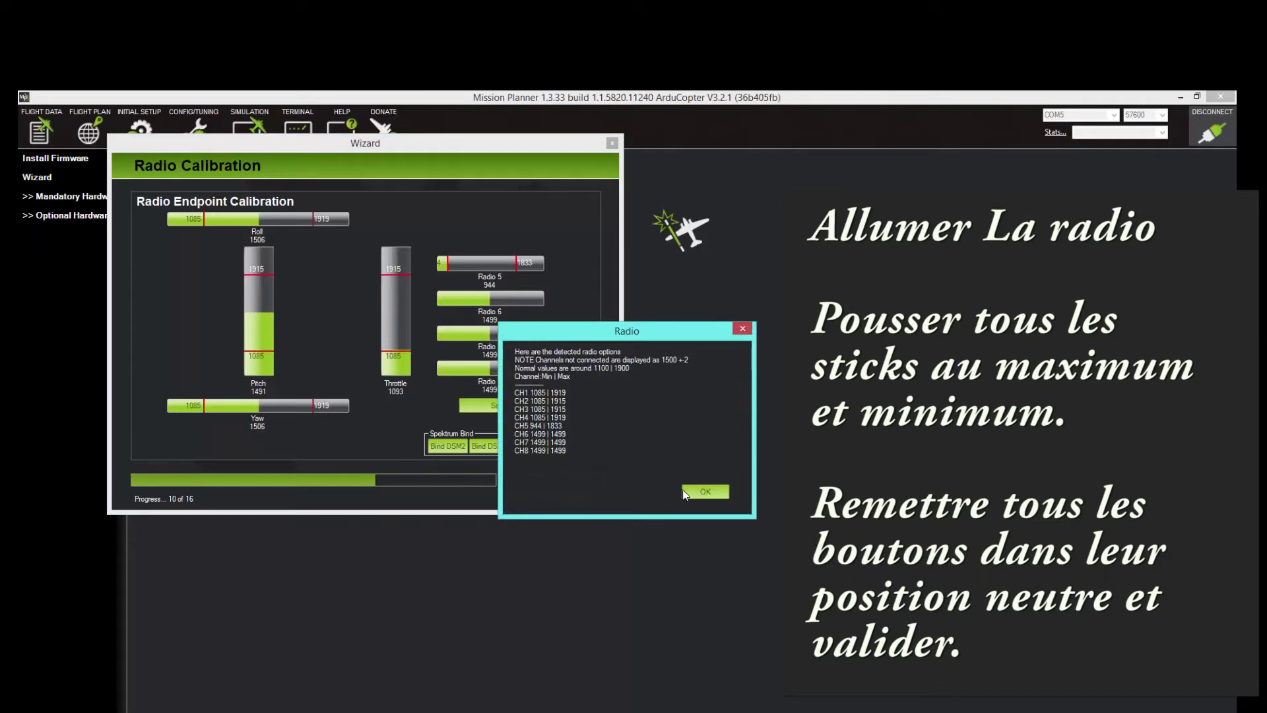
{"action": "left_click", "coordinate": [699, 489]}
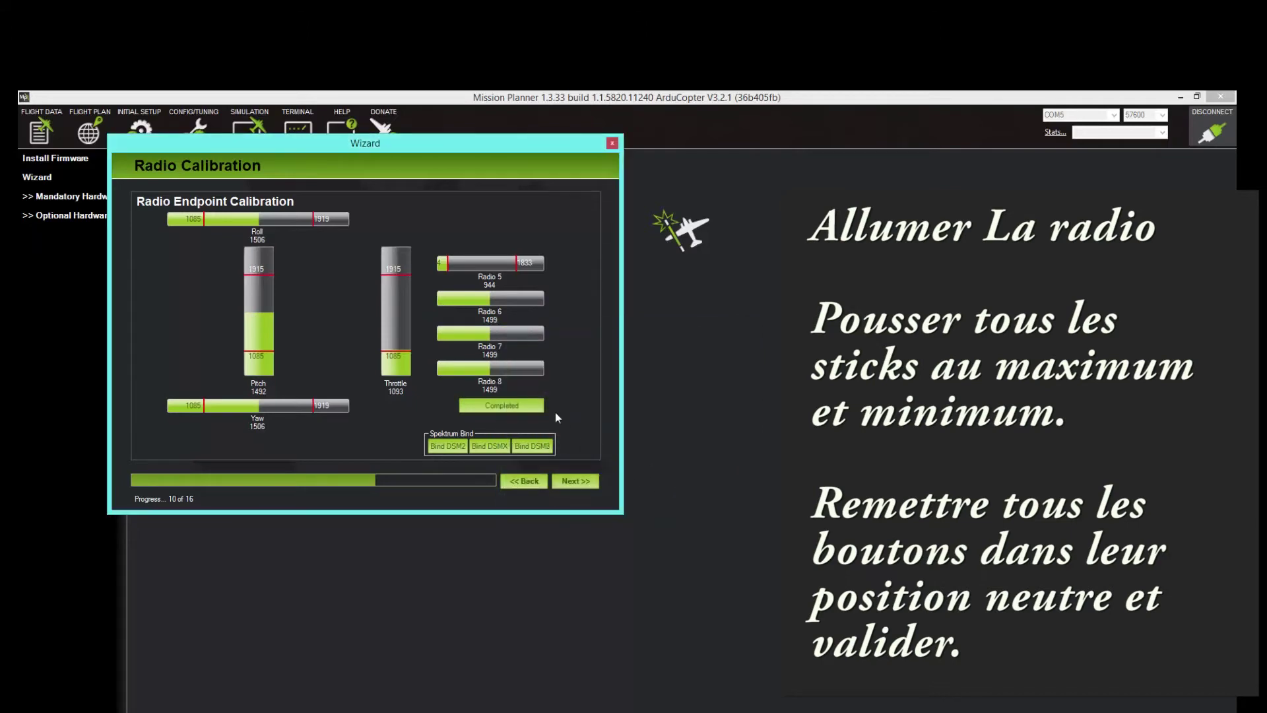
{"action": "left_click", "coordinate": [588, 487]}
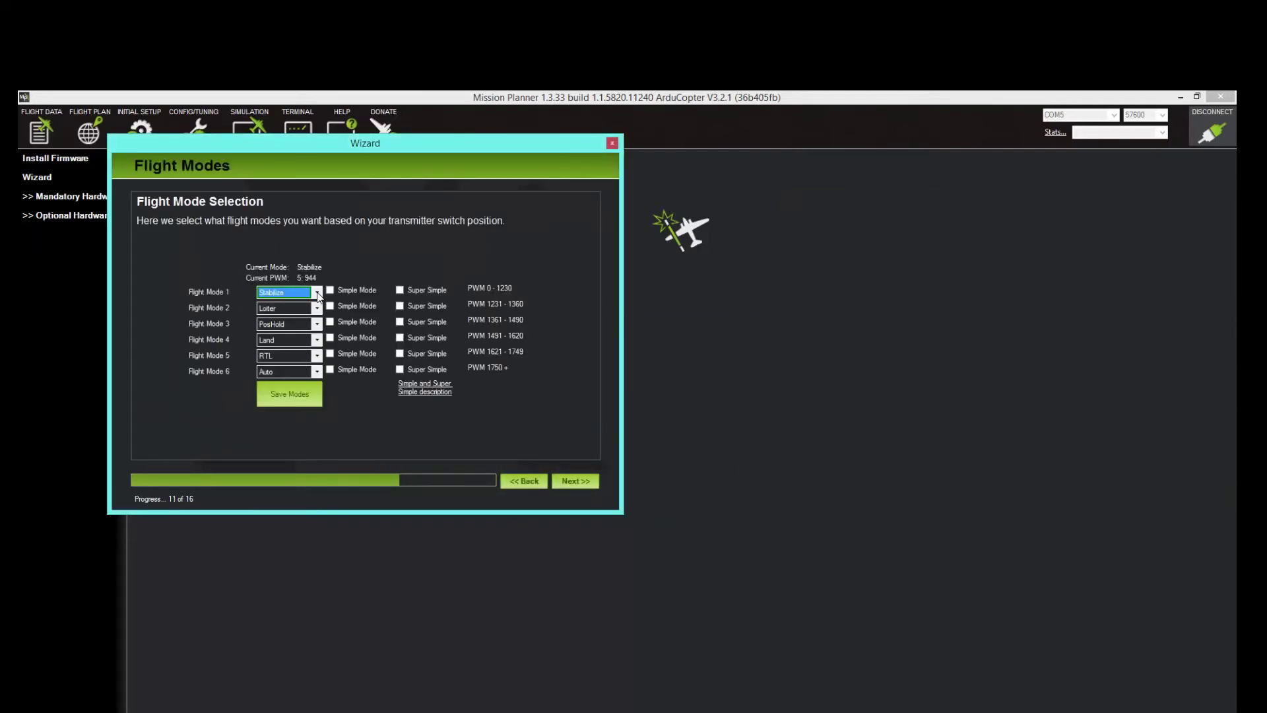
Step: Keep Flight Mode 1 on Stabilize and proceed through the flight mode and verification pages to the failsafe options
{"action": "left_click", "coordinate": [317, 293]}
{"action": "left_click", "coordinate": [317, 295]}
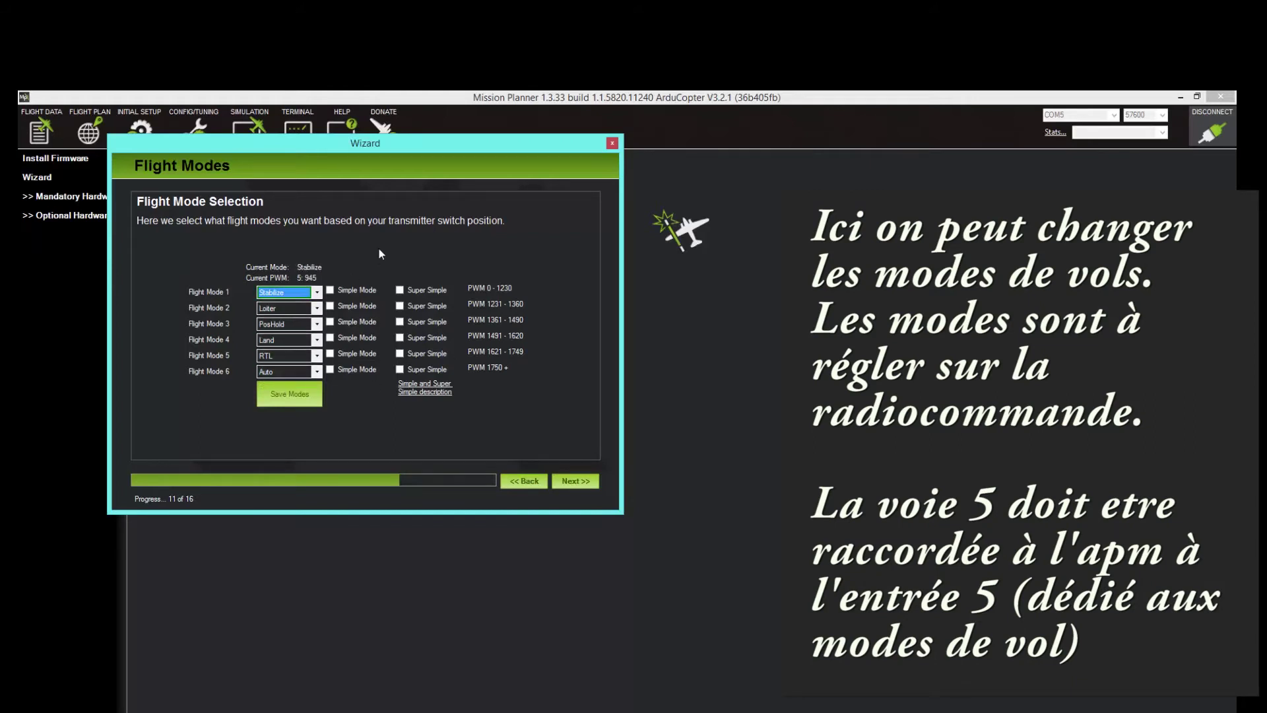
{"action": "left_click", "coordinate": [569, 481]}
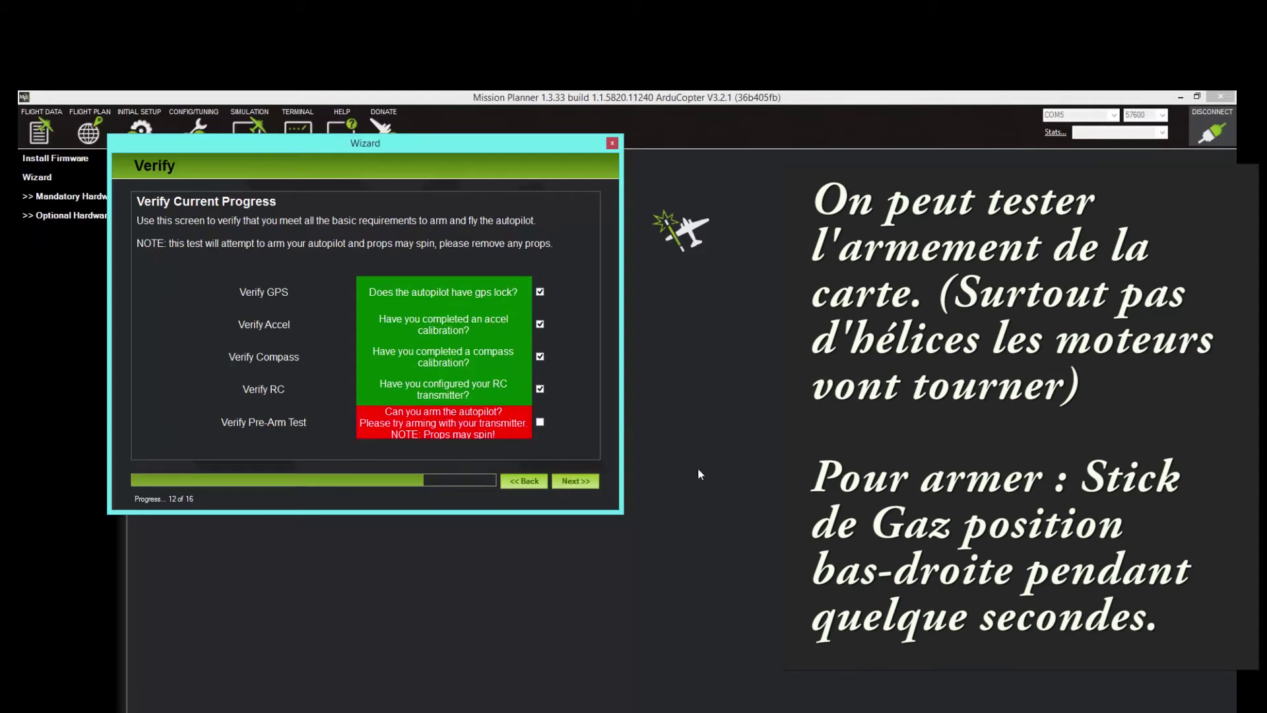
{"action": "left_click", "coordinate": [576, 481]}
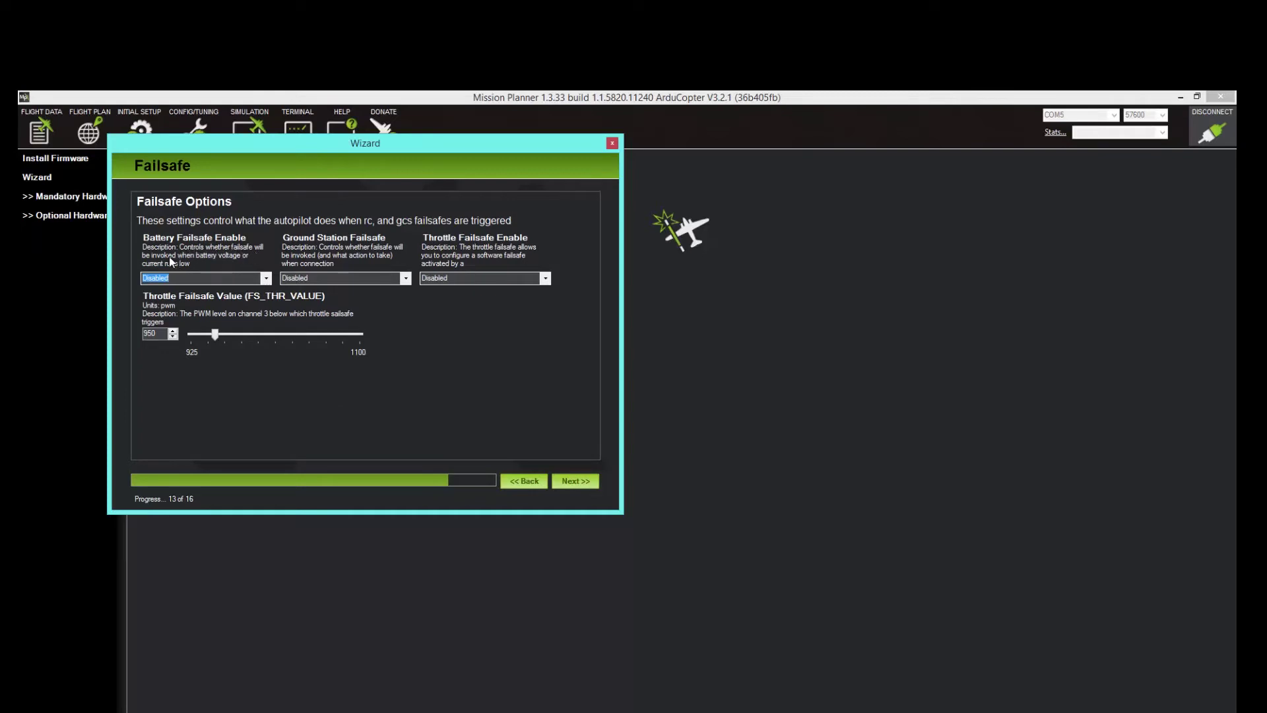
Step: Set the battery failsafe to Land and both the ground station and throttle failsafes to Enabled always RTL
{"action": "left_click", "coordinate": [264, 277]}
{"action": "left_click", "coordinate": [158, 299]}
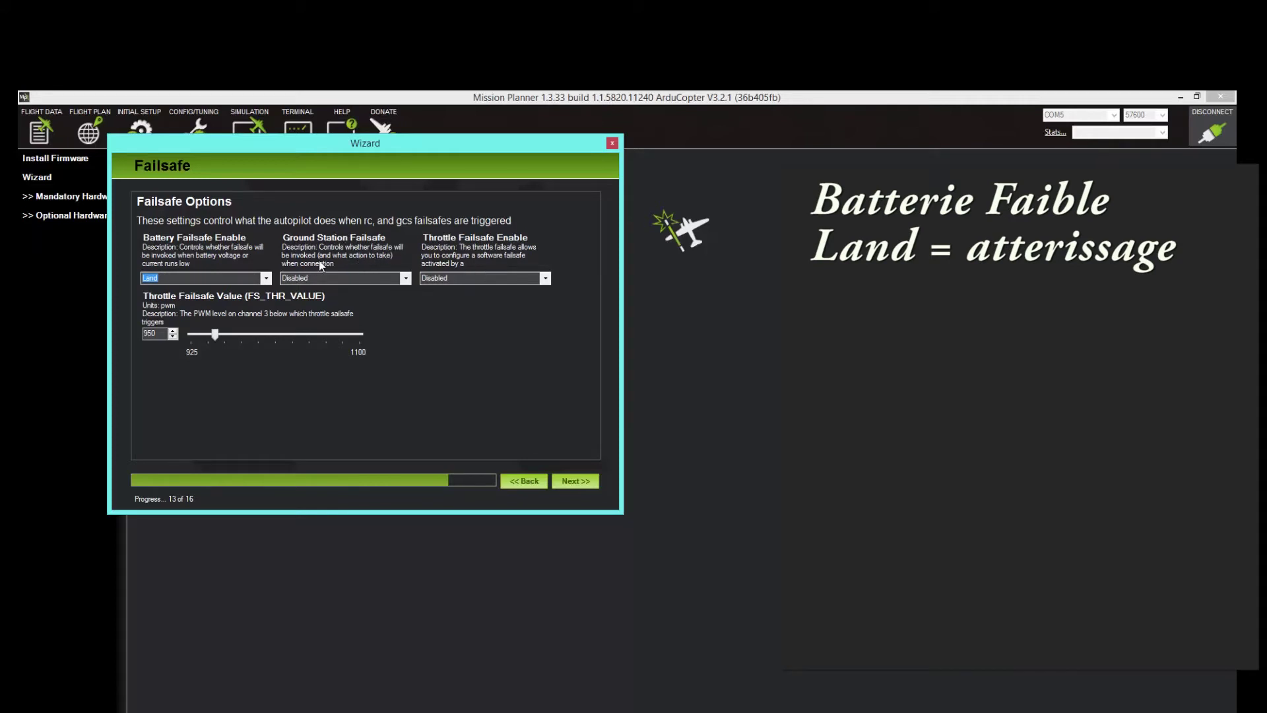
{"action": "left_click", "coordinate": [405, 278]}
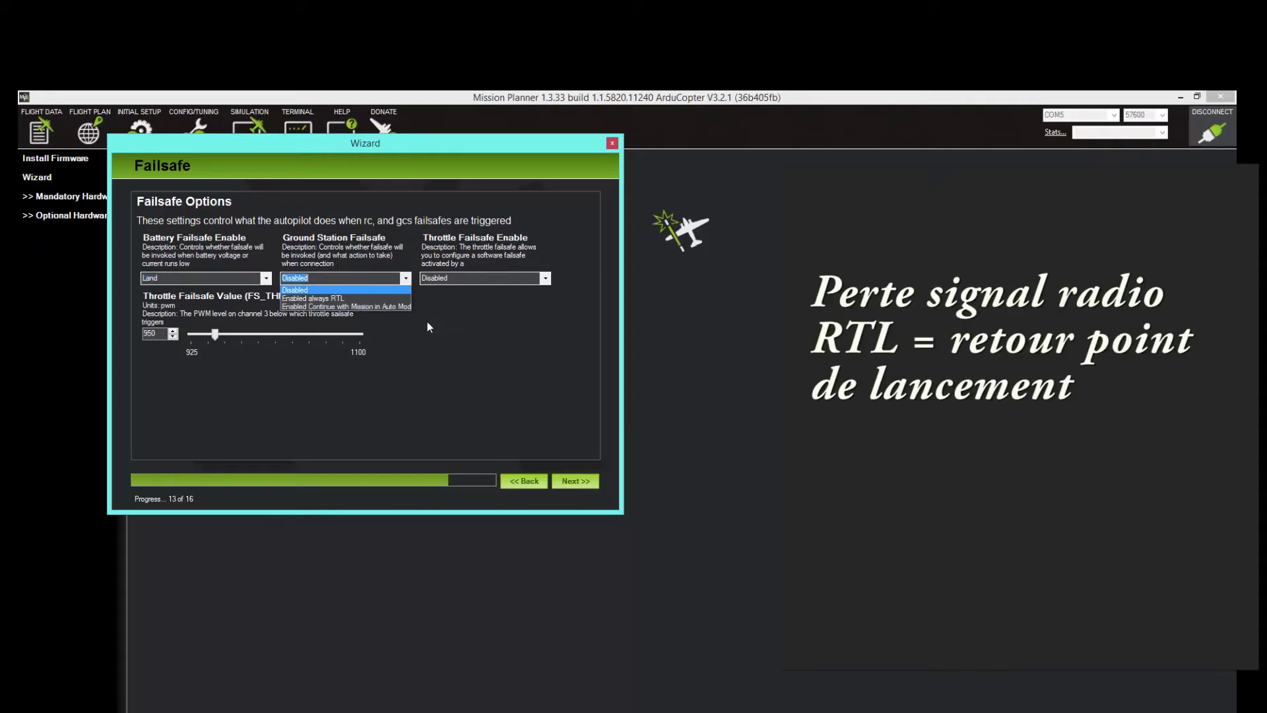
{"action": "left_click", "coordinate": [341, 300]}
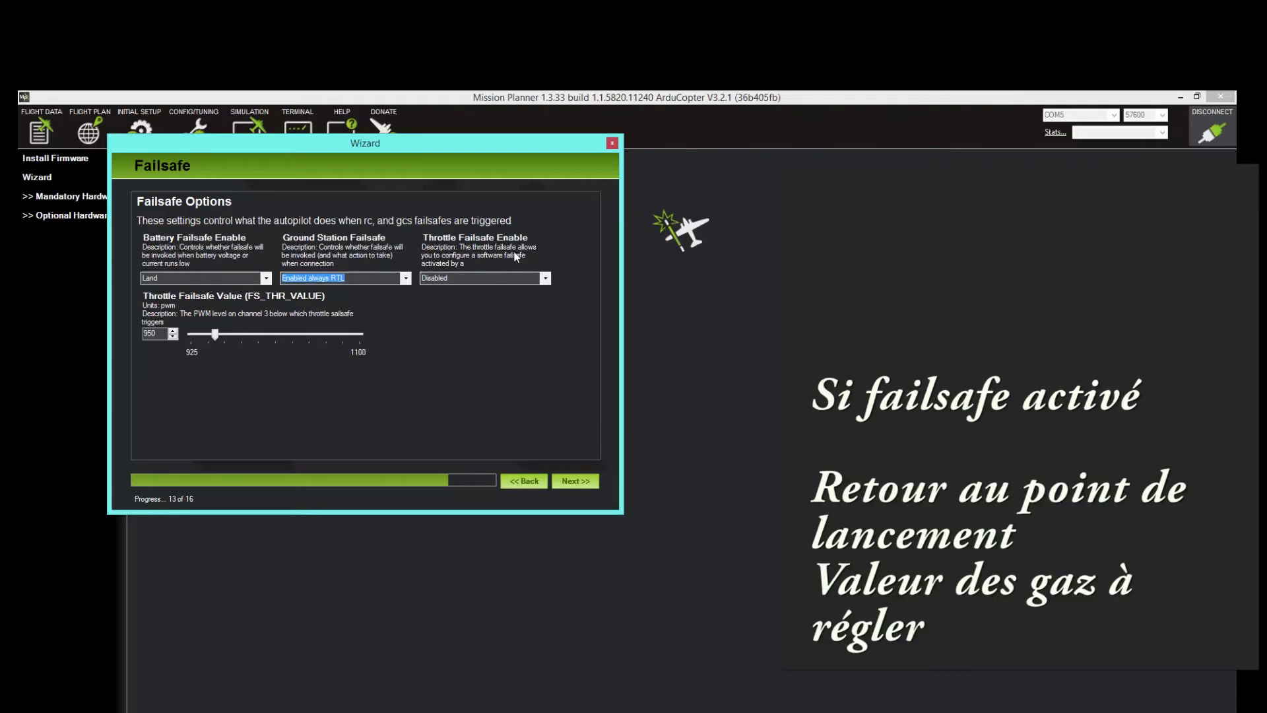
{"action": "left_click", "coordinate": [545, 280]}
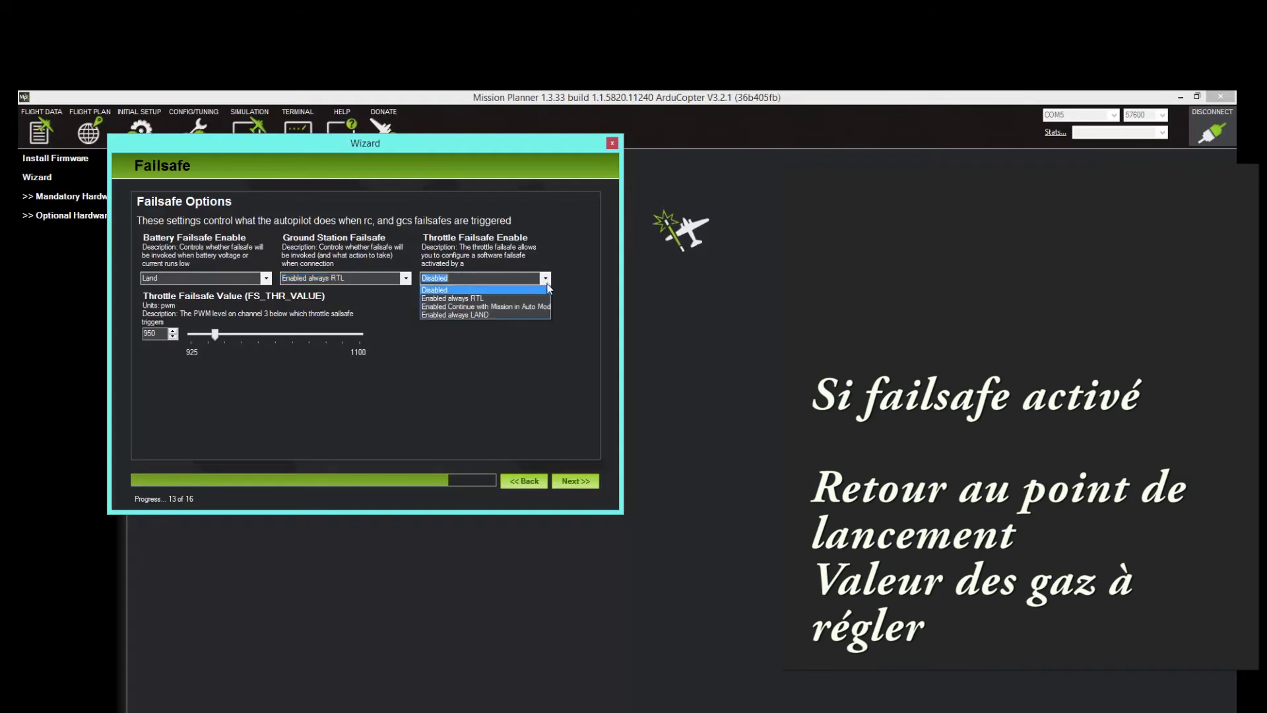
{"action": "left_click", "coordinate": [475, 298]}
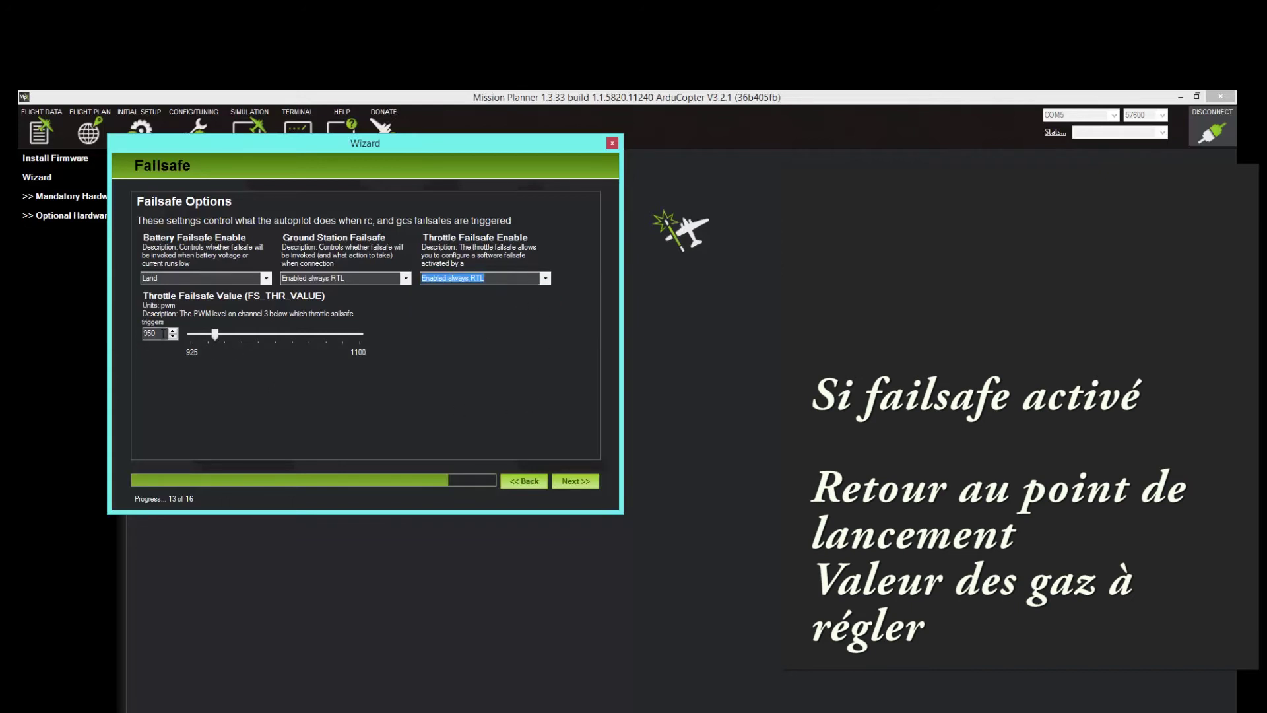
{"action": "left_click", "coordinate": [584, 485]}
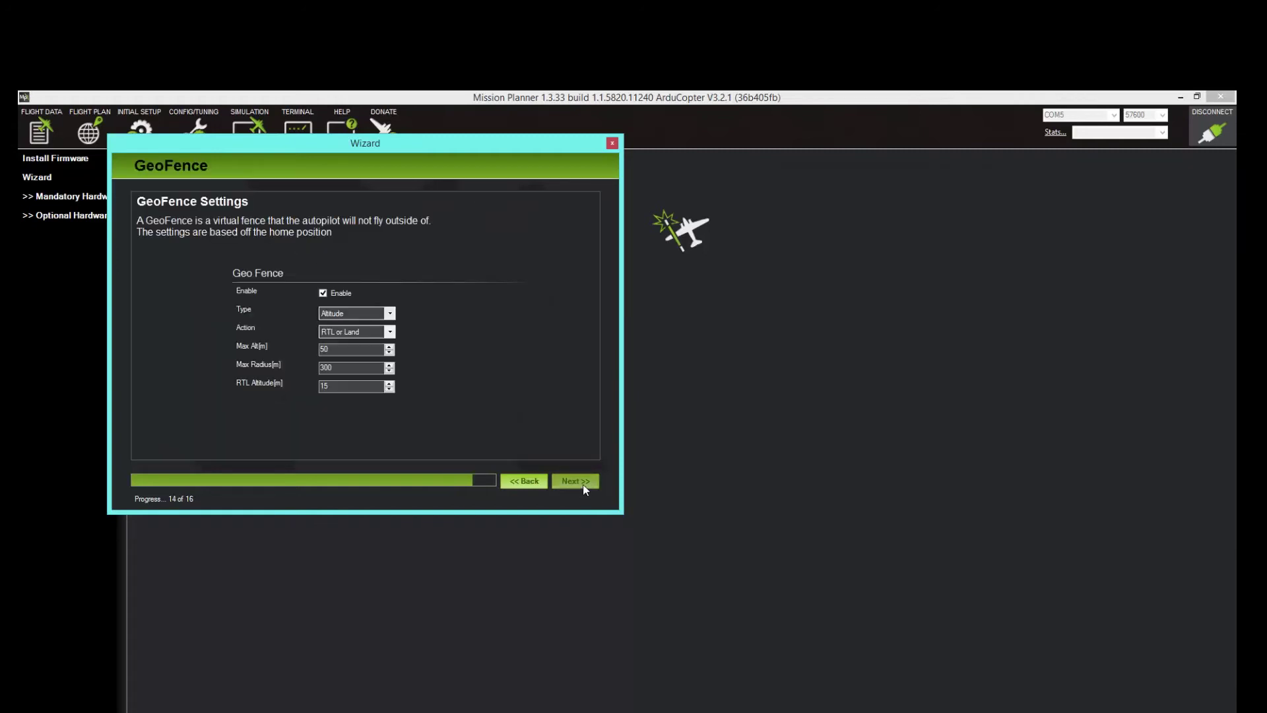
Step: Set the GeoFence type to Altitude and Circle and finish the setup wizard
{"action": "left_click", "coordinate": [394, 315]}
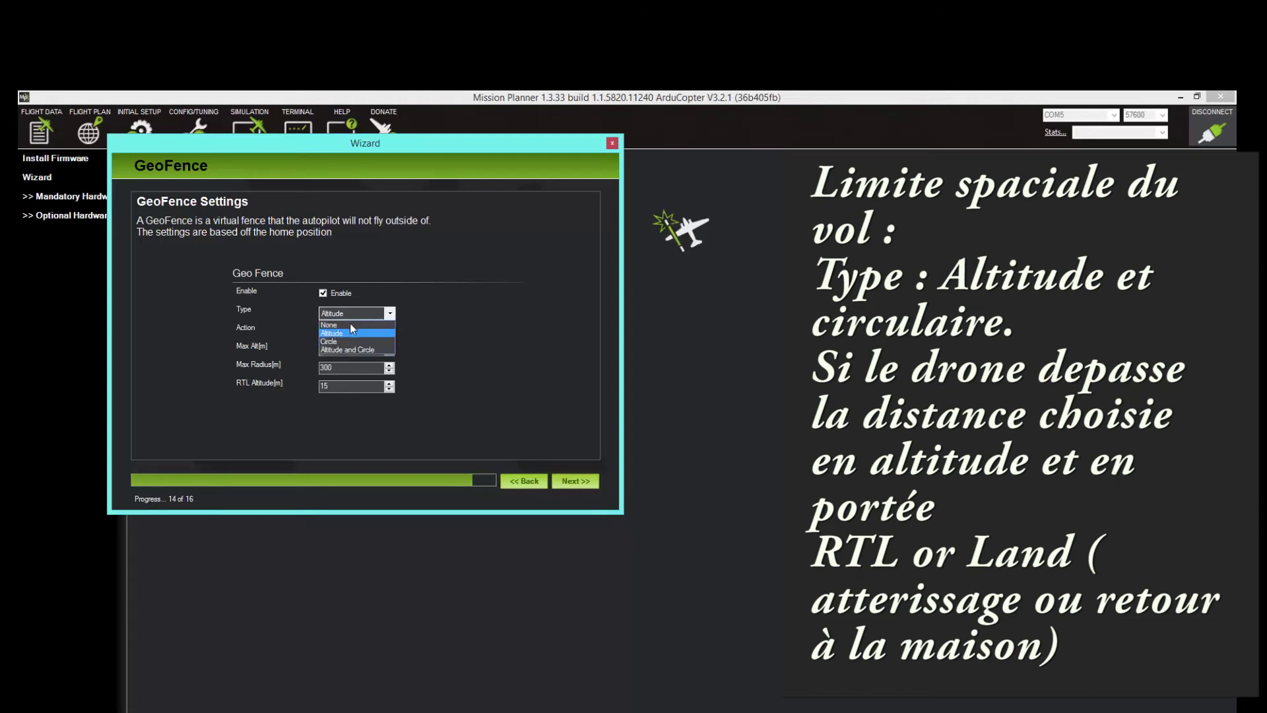
{"action": "left_click", "coordinate": [349, 350]}
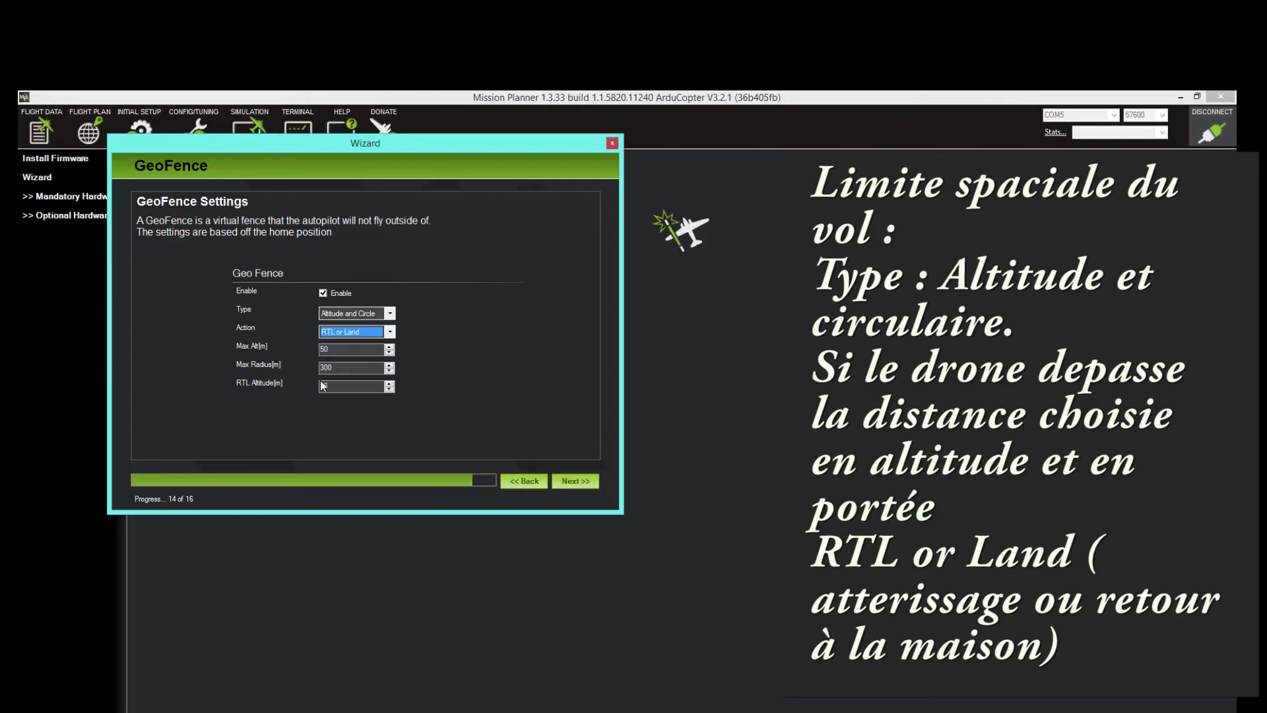
{"action": "left_click", "coordinate": [570, 481]}
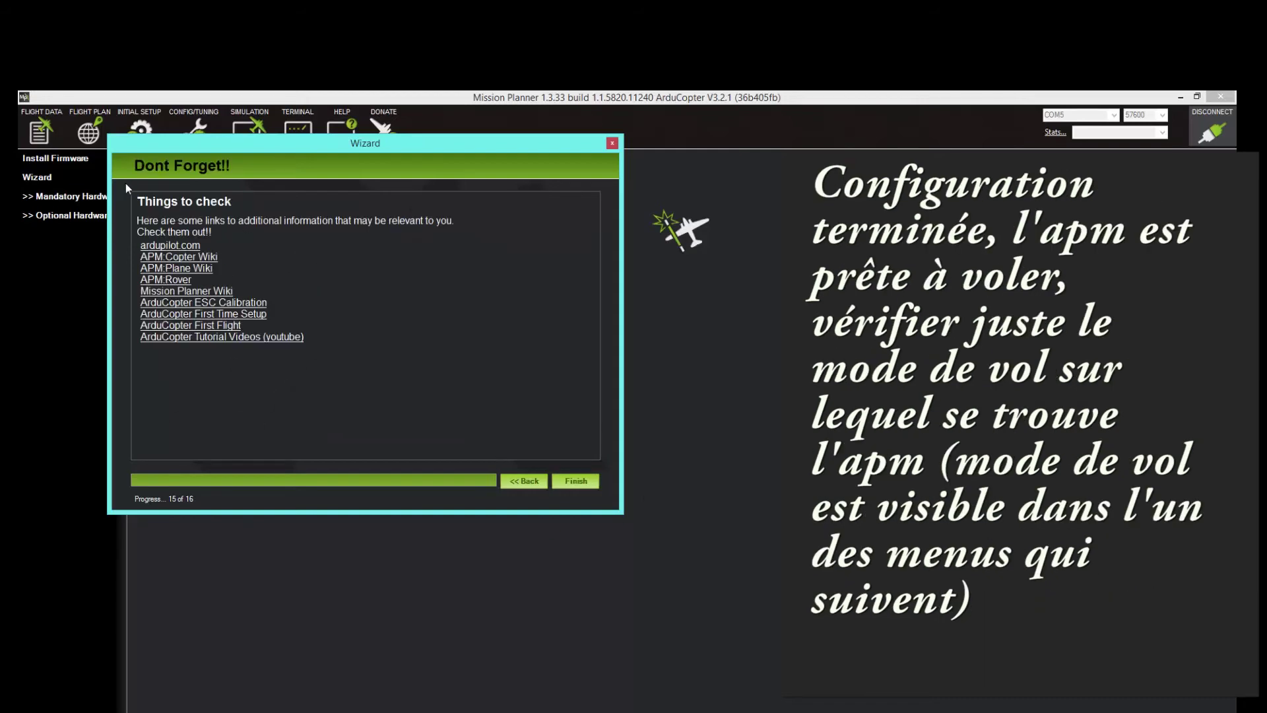
{"action": "left_click", "coordinate": [598, 485]}
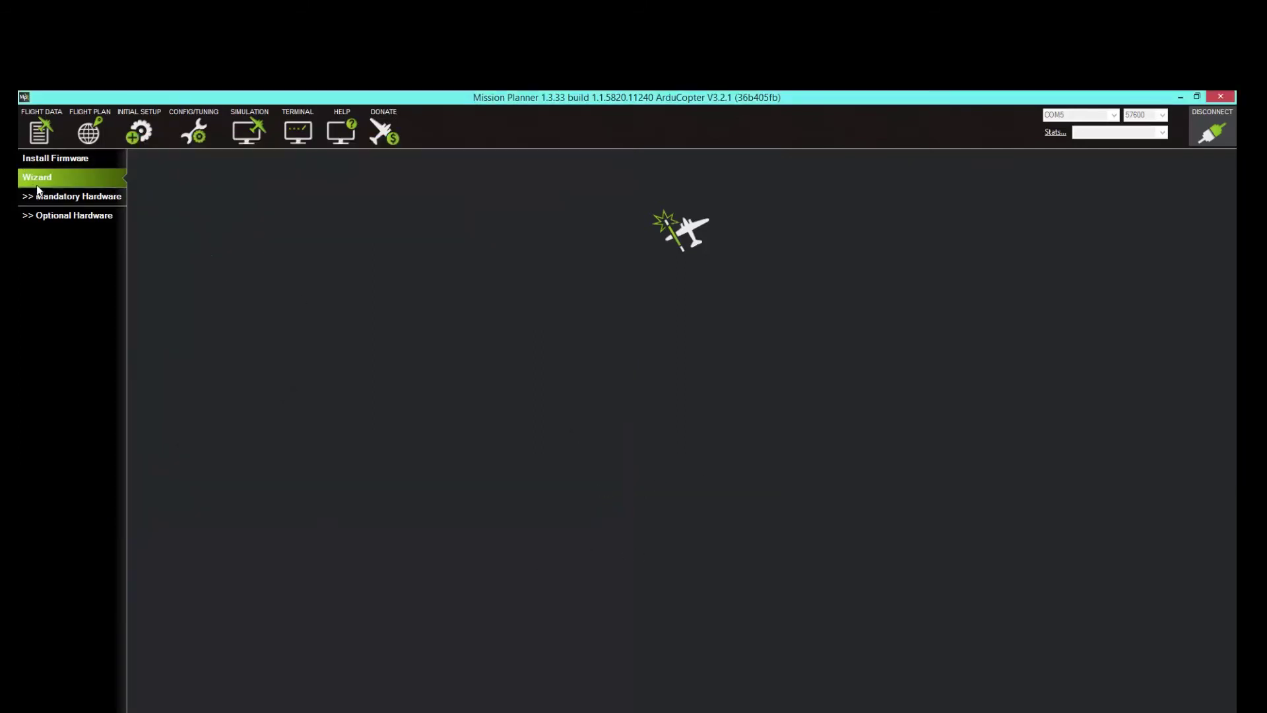
Step: Review the mandatory hardware settings for frame type, accelerometer, compass, radio, ESC calibration, flight modes and failsafe
{"action": "left_click", "coordinate": [59, 194]}
{"action": "left_click", "coordinate": [73, 215]}
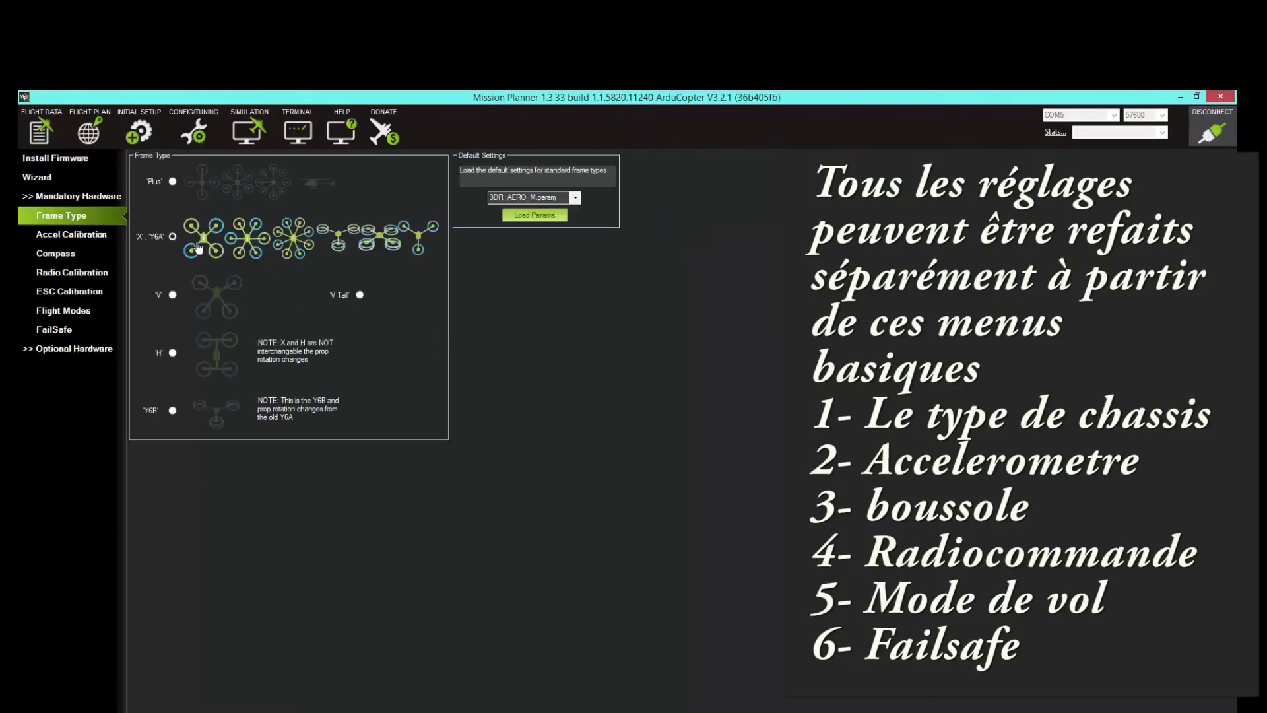
{"action": "left_click", "coordinate": [71, 235]}
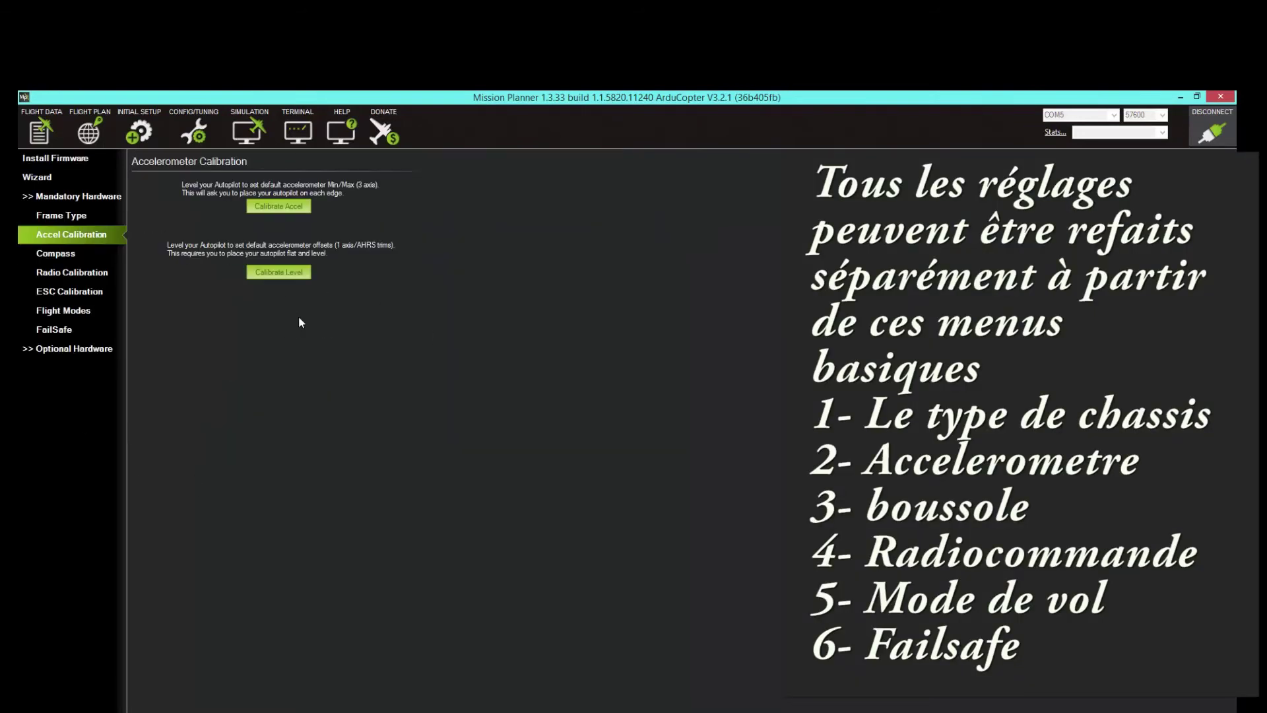
{"action": "left_click", "coordinate": [246, 206]}
{"action": "left_click", "coordinate": [69, 254]}
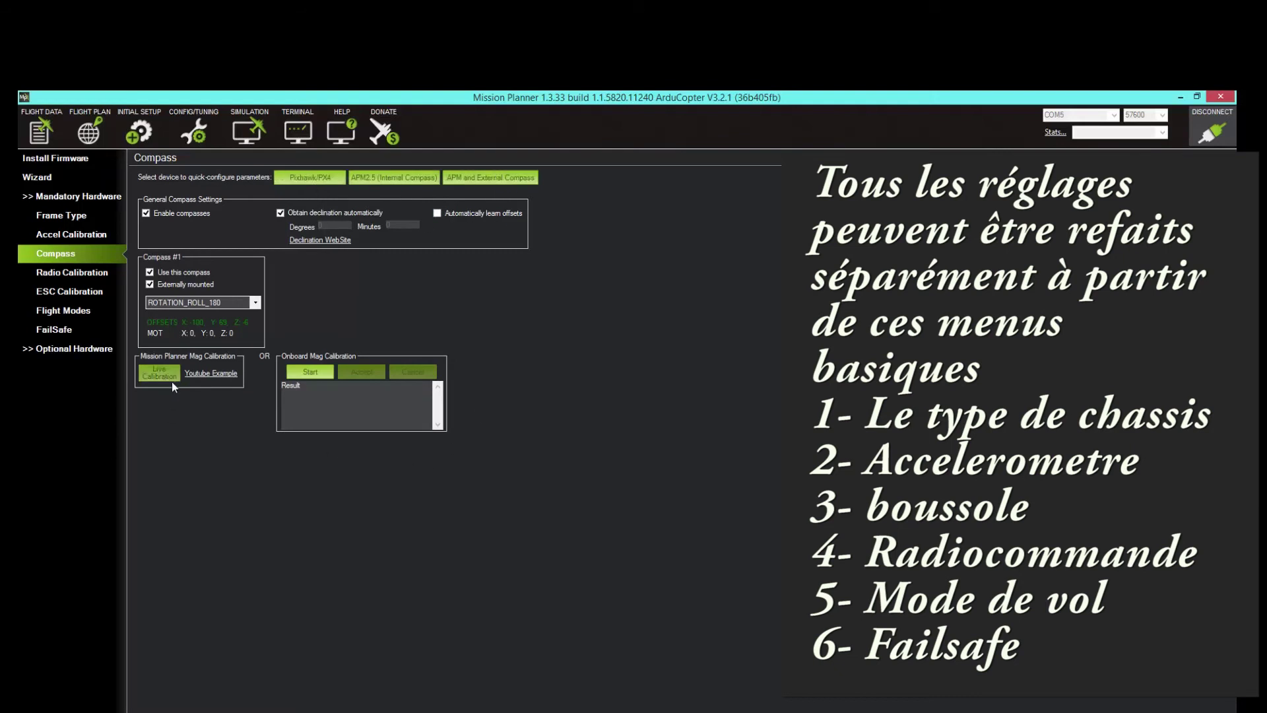
{"action": "left_click", "coordinate": [73, 271]}
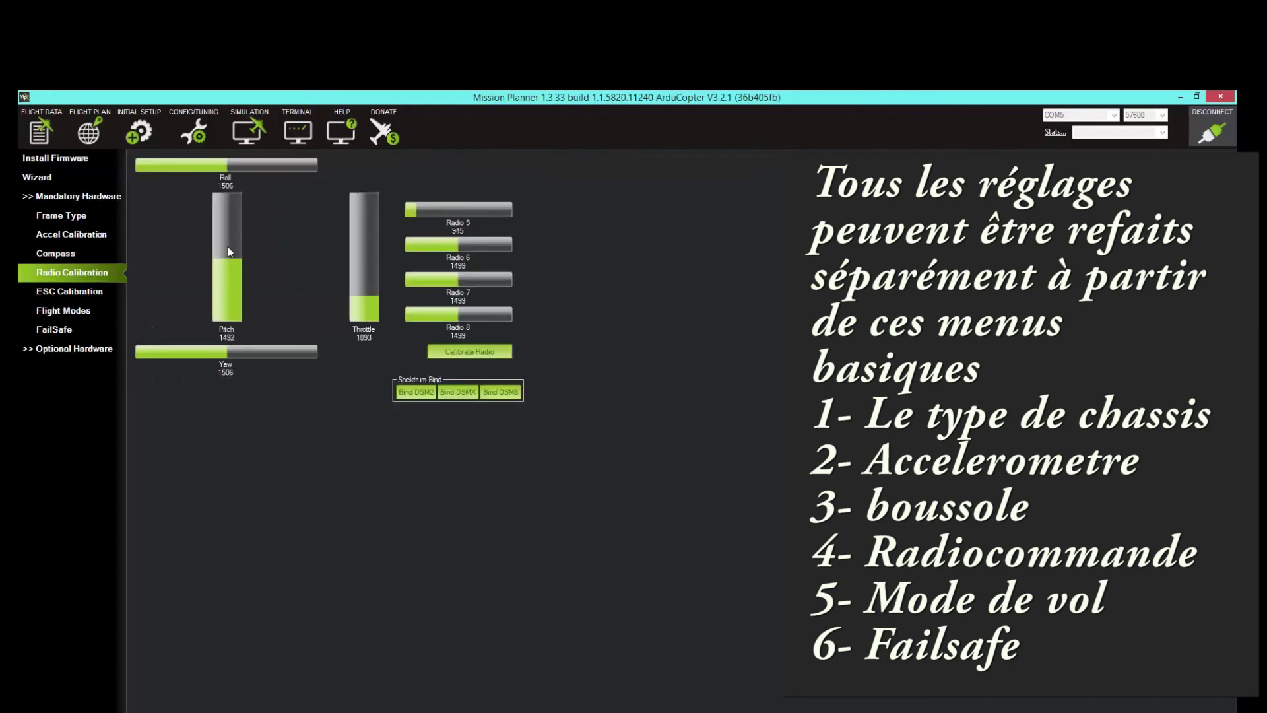
{"action": "left_click", "coordinate": [108, 295]}
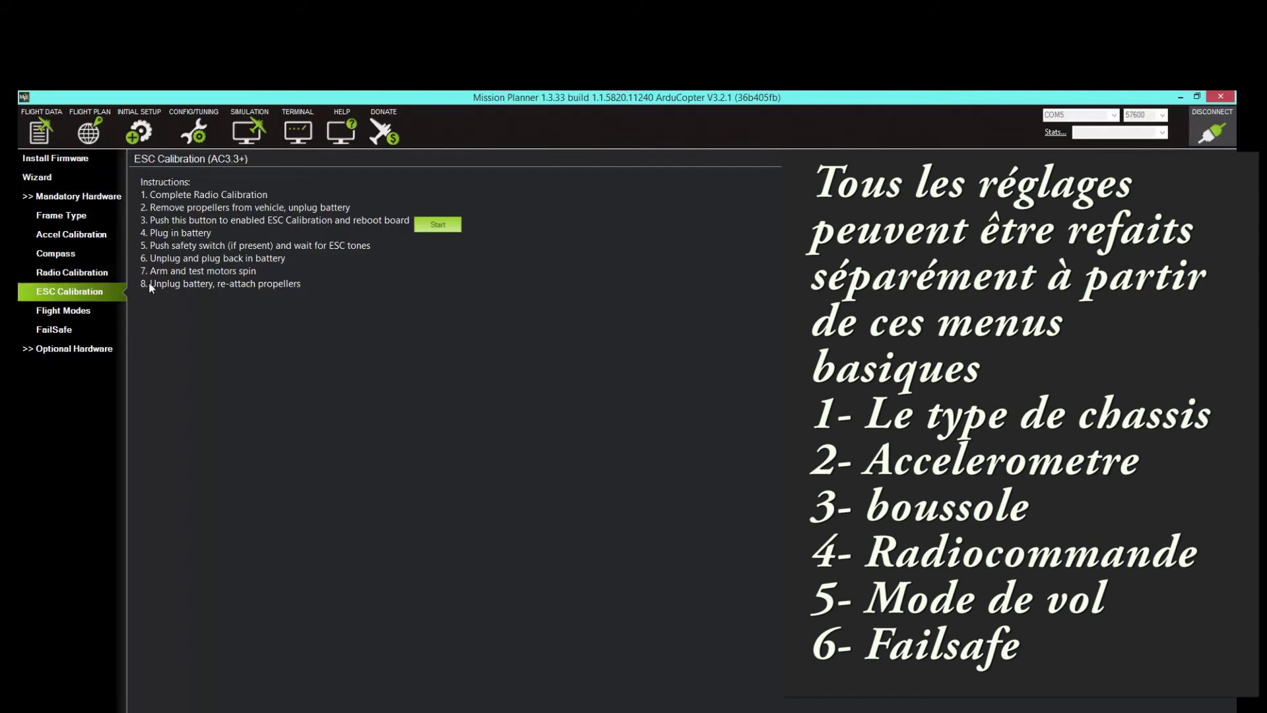
{"action": "left_click", "coordinate": [75, 310]}
{"action": "left_click", "coordinate": [240, 288]}
{"action": "left_click", "coordinate": [70, 330]}
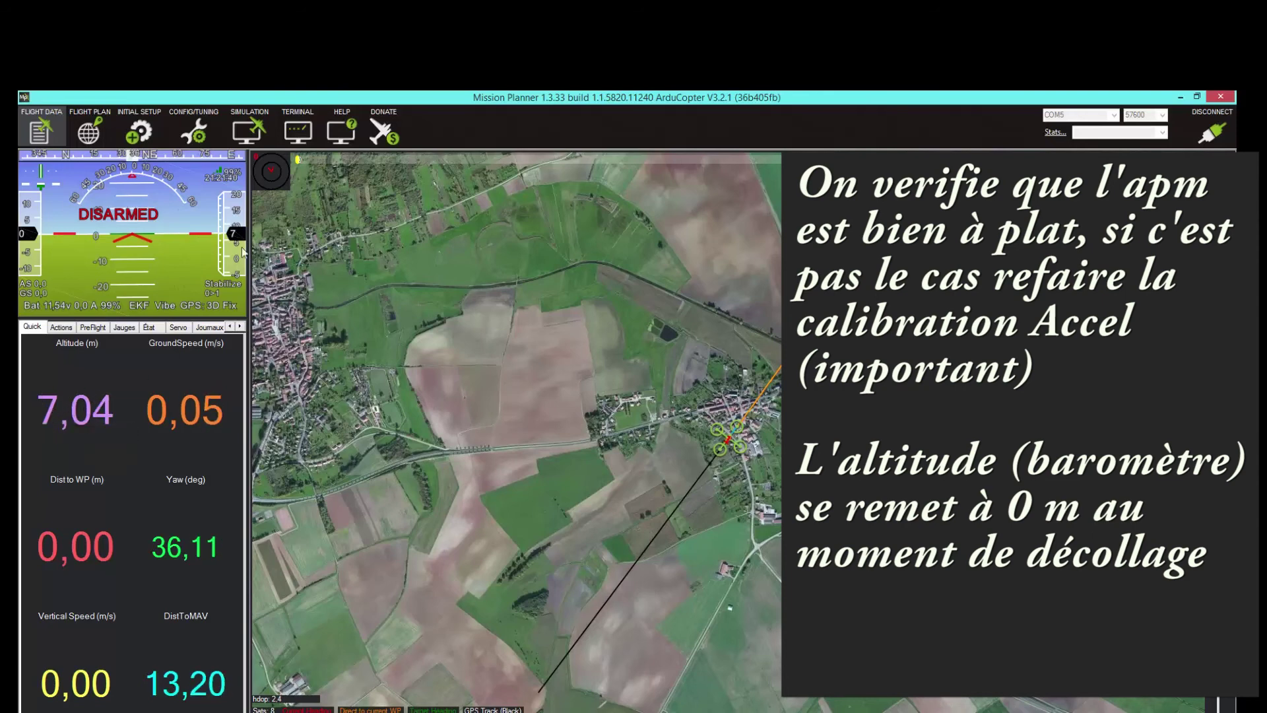
Step: Review the configuration and tuning settings for flight modes, GeoFence, basic tuning and the extended PID values
{"action": "left_click", "coordinate": [106, 133]}
{"action": "left_click", "coordinate": [139, 131]}
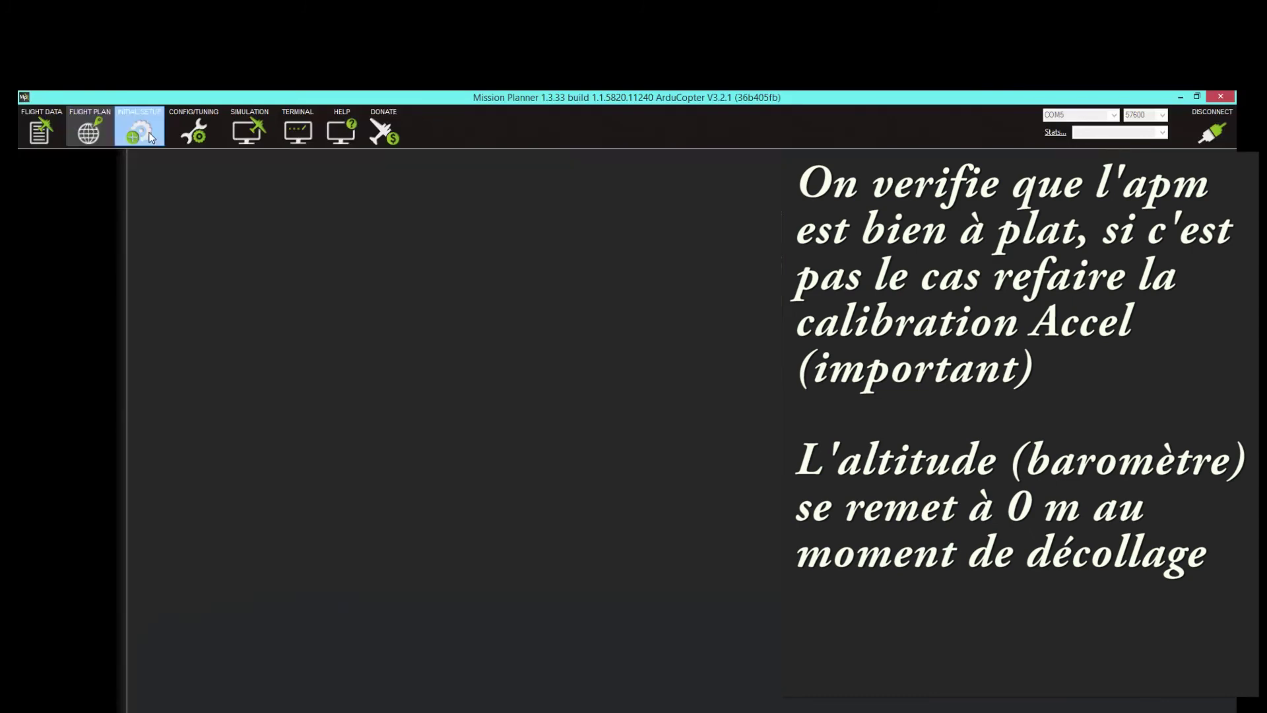
{"action": "left_click", "coordinate": [203, 133]}
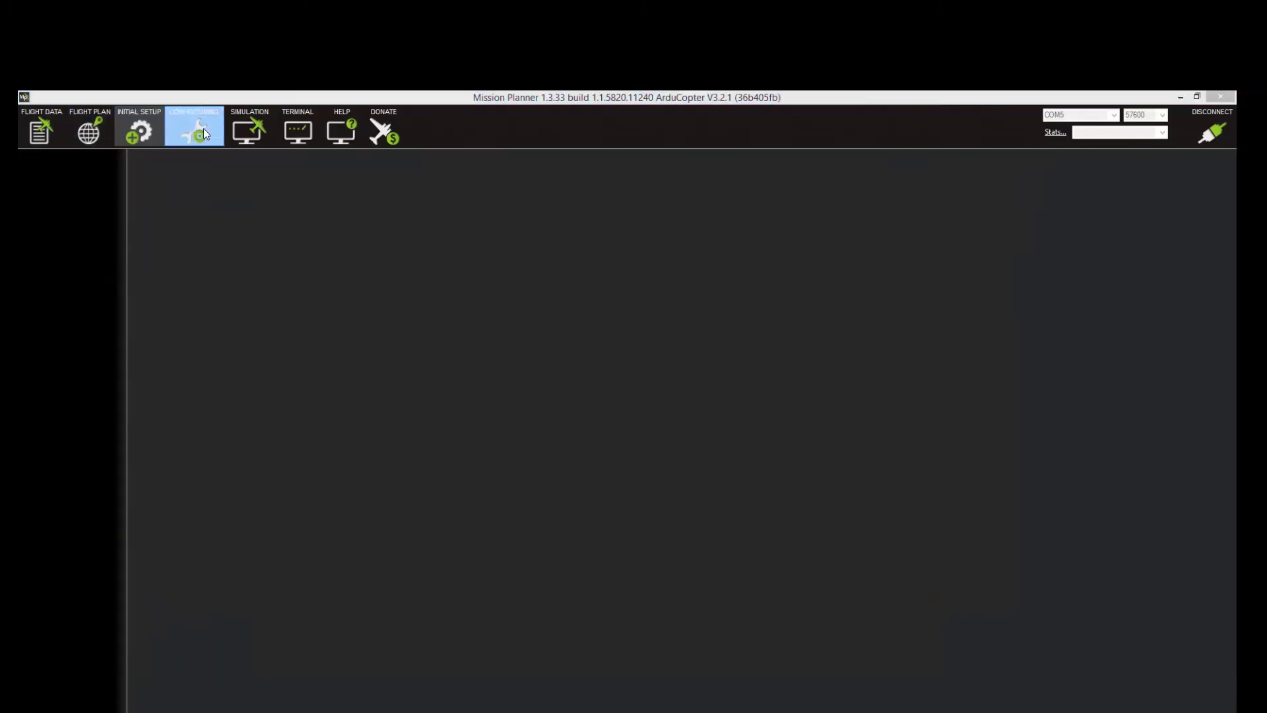
{"action": "left_click", "coordinate": [62, 157]}
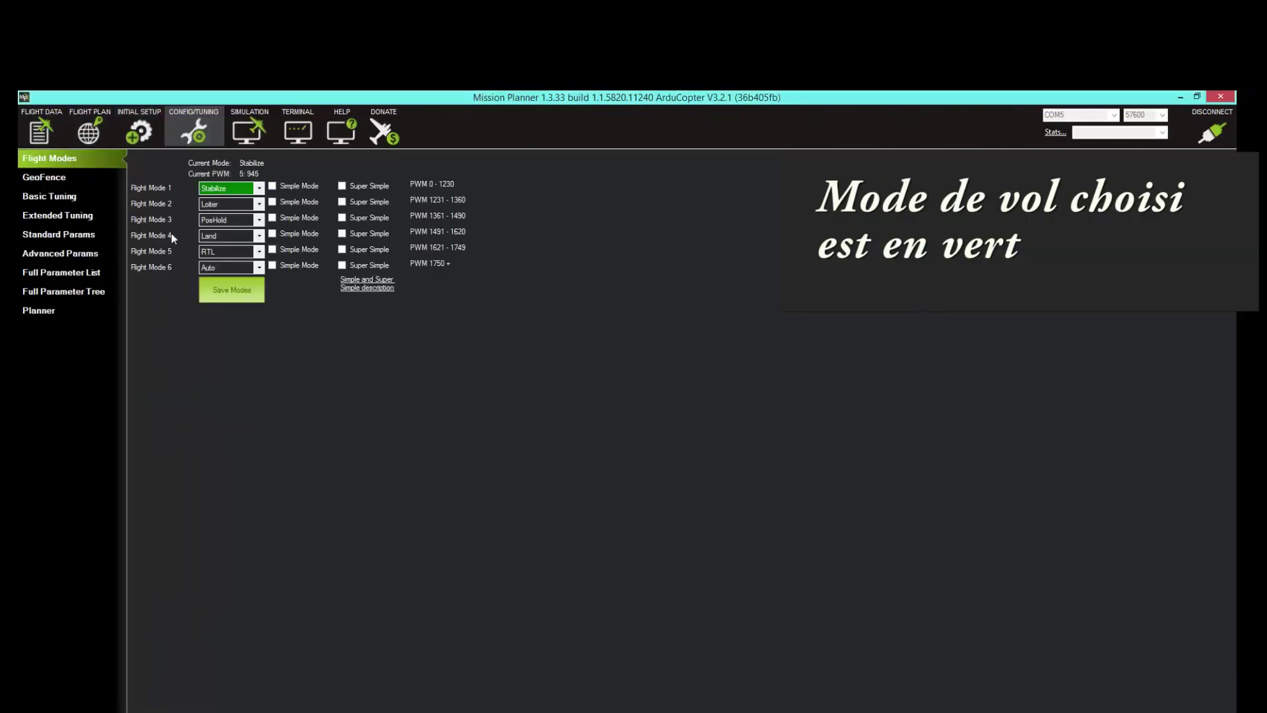
{"action": "left_click", "coordinate": [58, 178]}
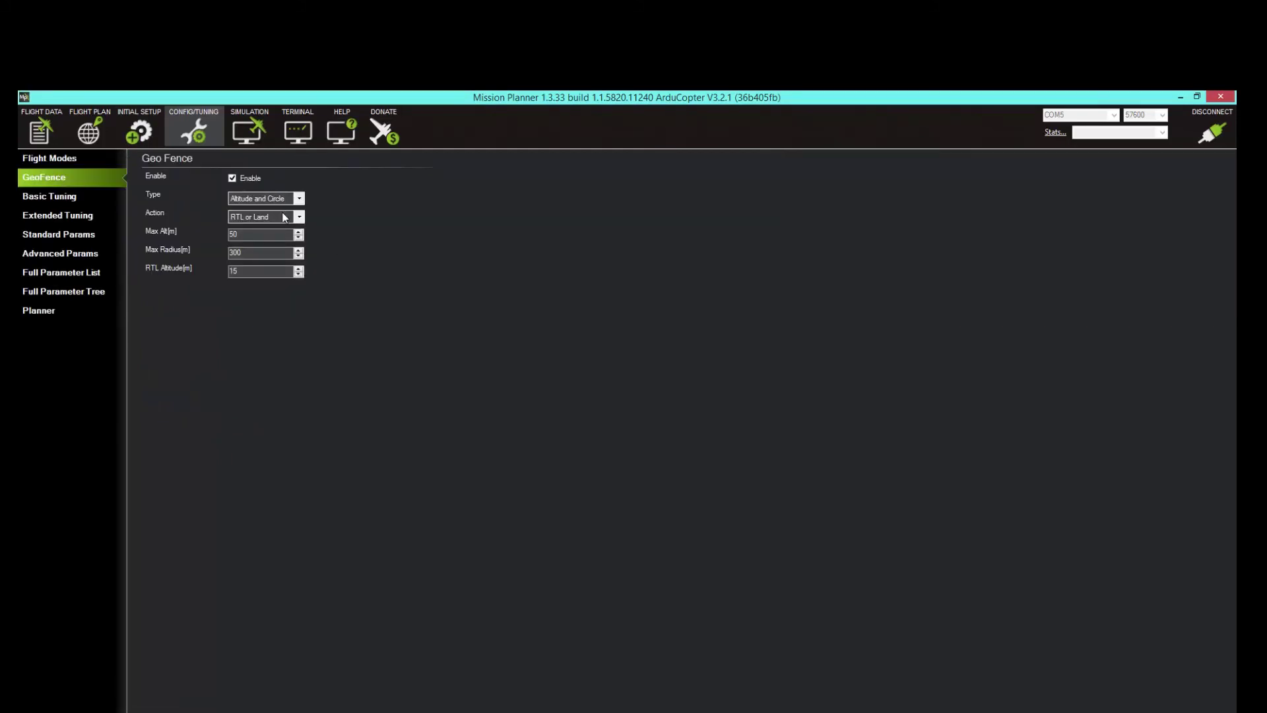
{"action": "left_click", "coordinate": [46, 200]}
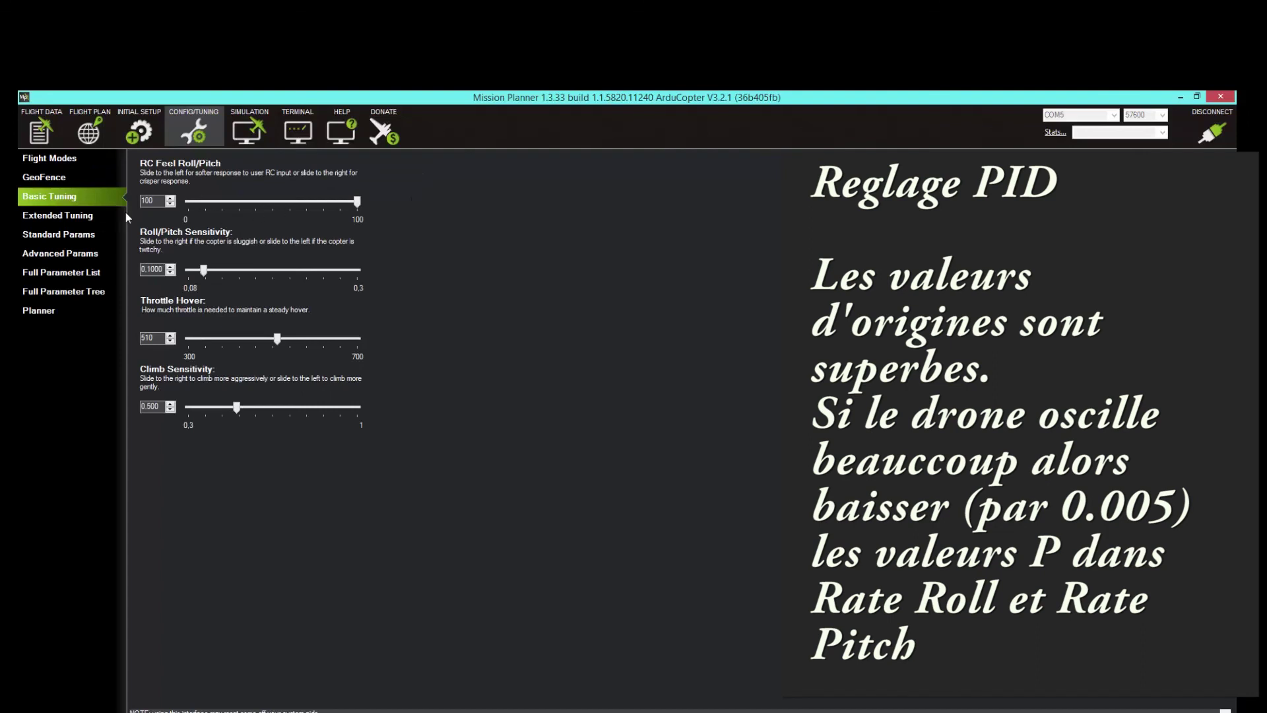
{"action": "left_click", "coordinate": [63, 220]}
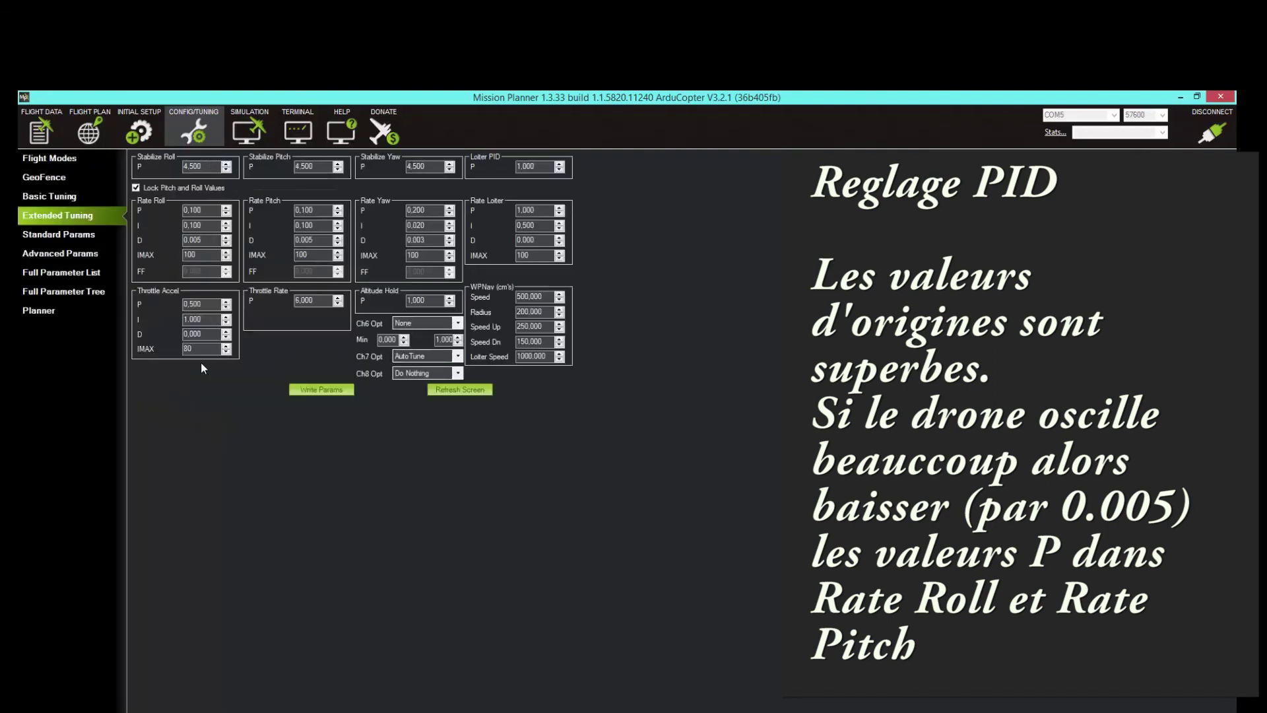
Step: Enable All for the arming check (ARMING_CHECK) in the standard parameters and write the parameters to the flight controller
{"action": "left_click", "coordinate": [52, 237]}
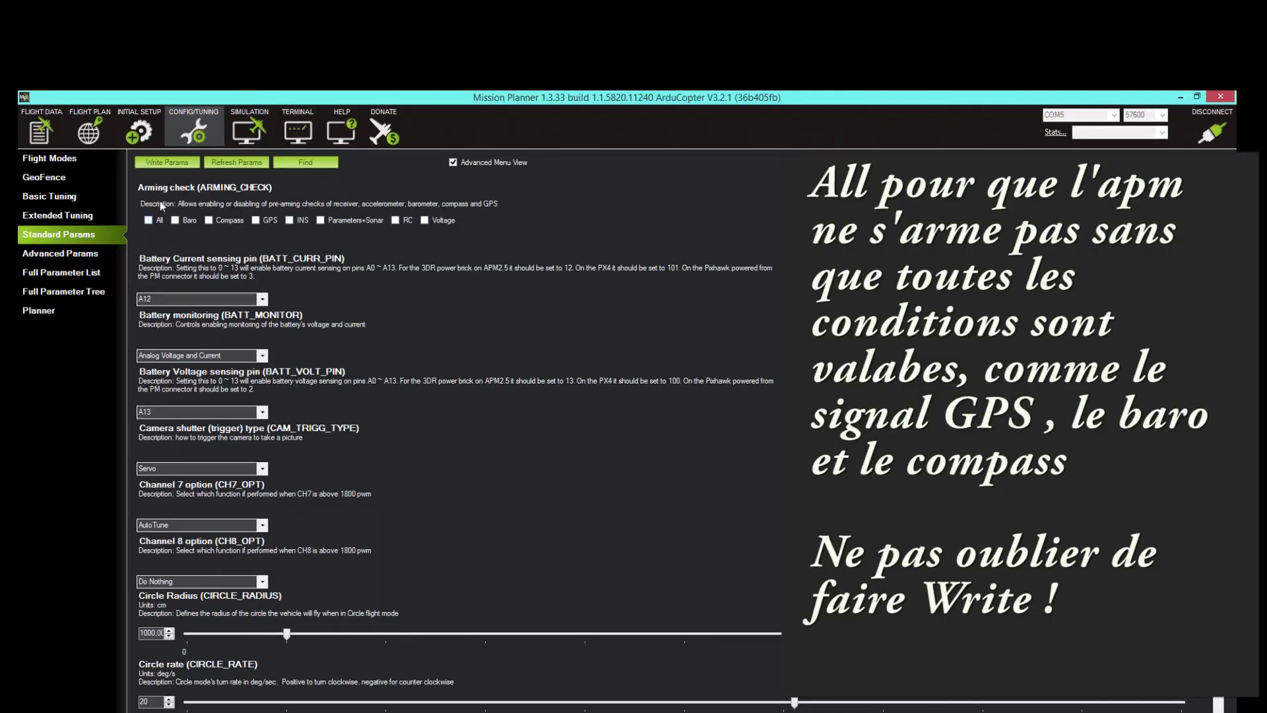
{"action": "left_click", "coordinate": [148, 220]}
{"action": "left_click", "coordinate": [165, 164]}
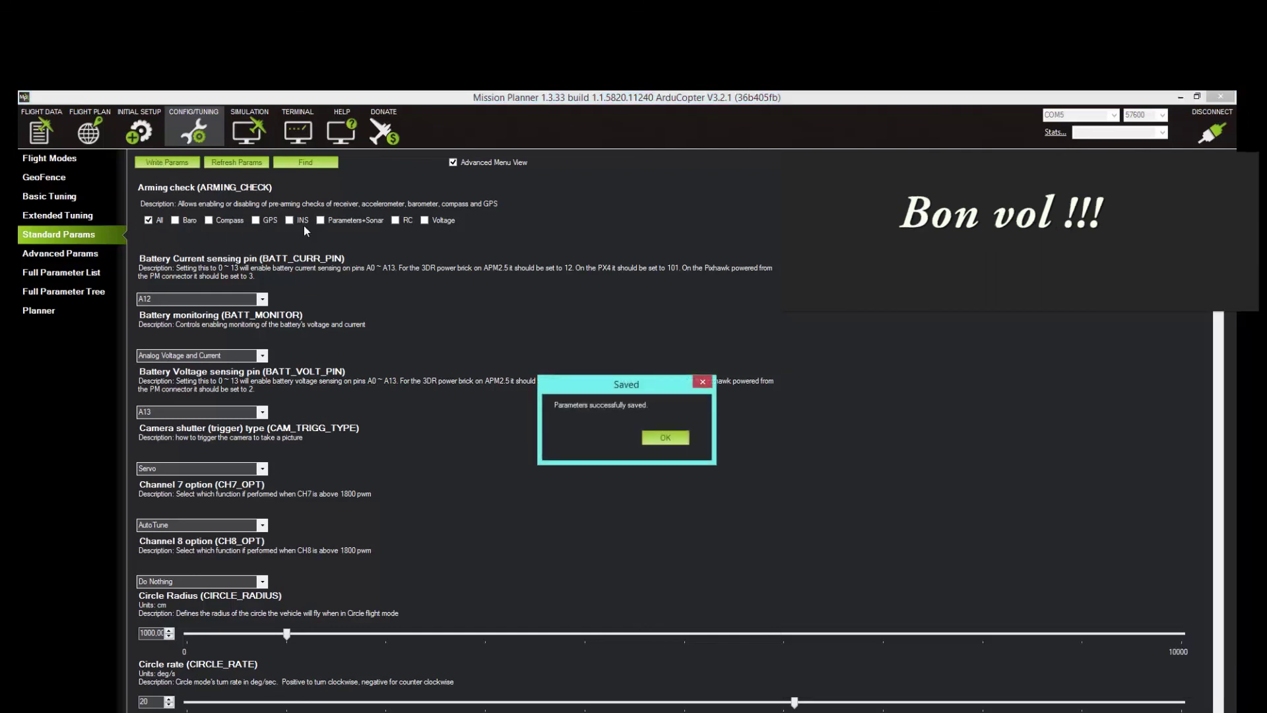
{"action": "left_click", "coordinate": [665, 437]}
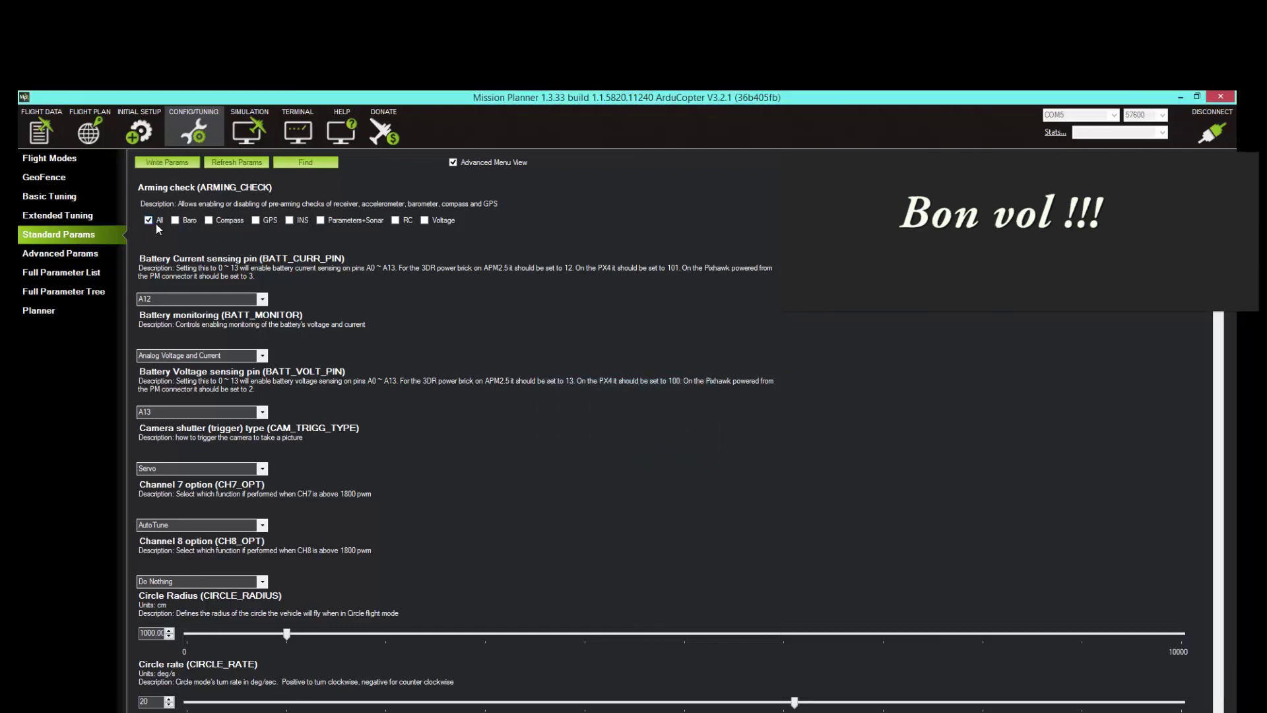